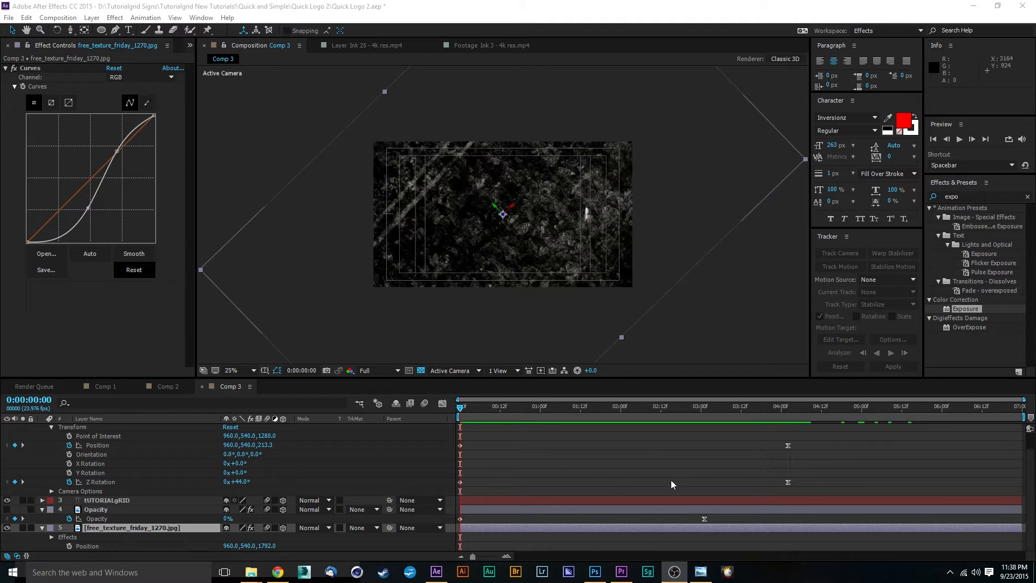
Switch to Chrome to view the Avid Productions 479 Facebook page, tutorialgrid Twitter profile and Avid Productions 479 website, and return to After Effects
key("alt+Tab")
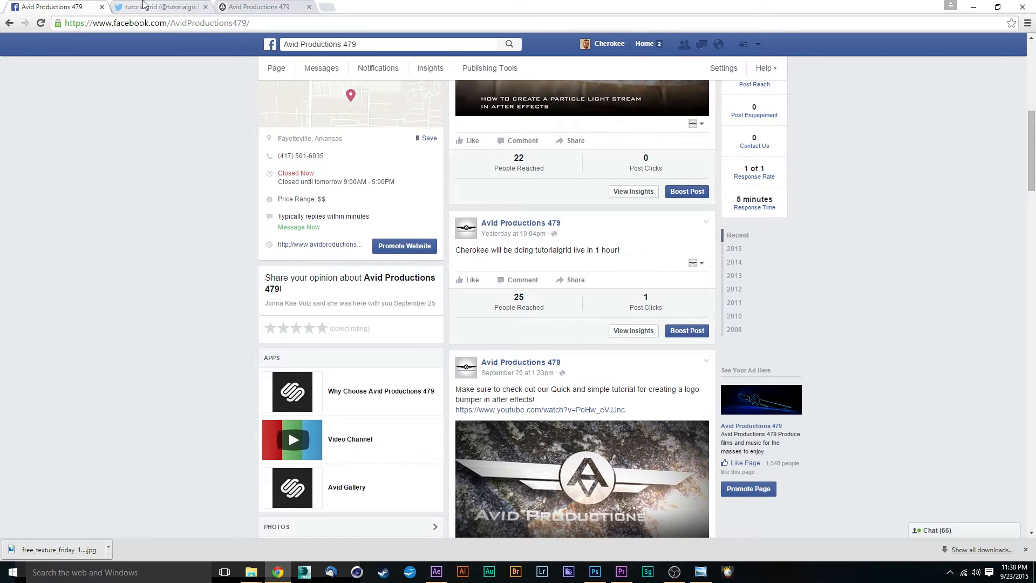
left_click(161, 6)
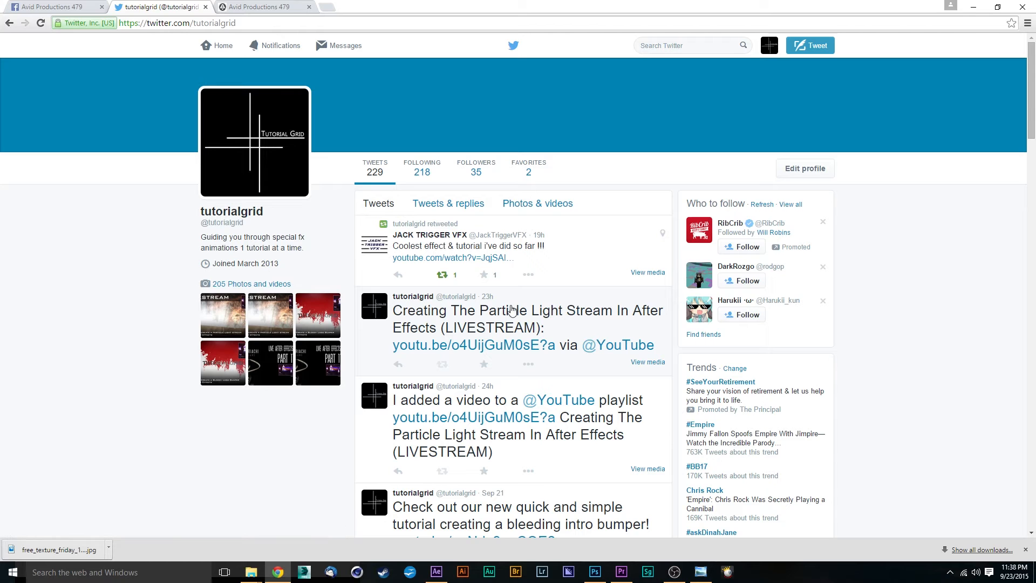
left_click(259, 7)
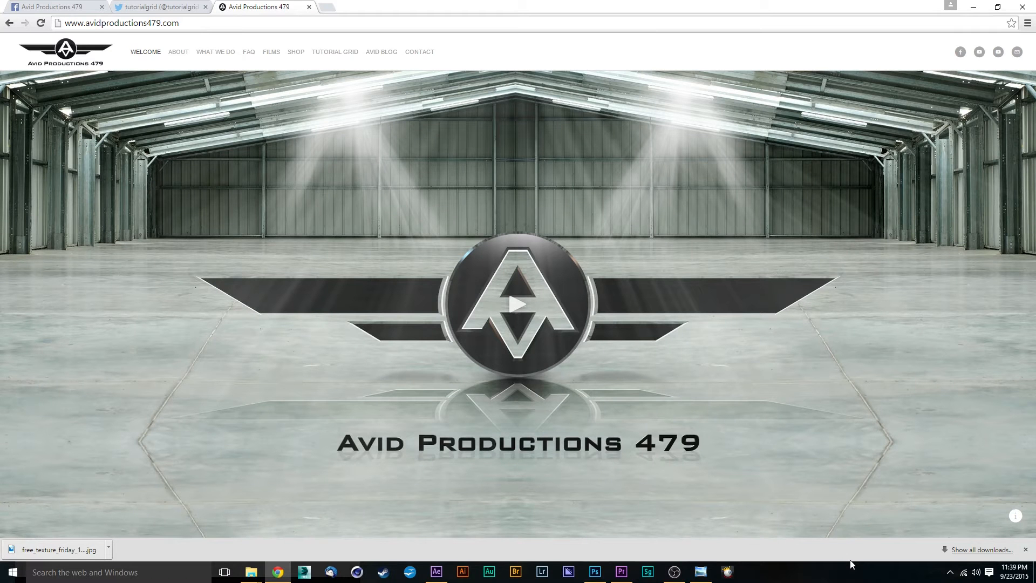
left_click(974, 7)
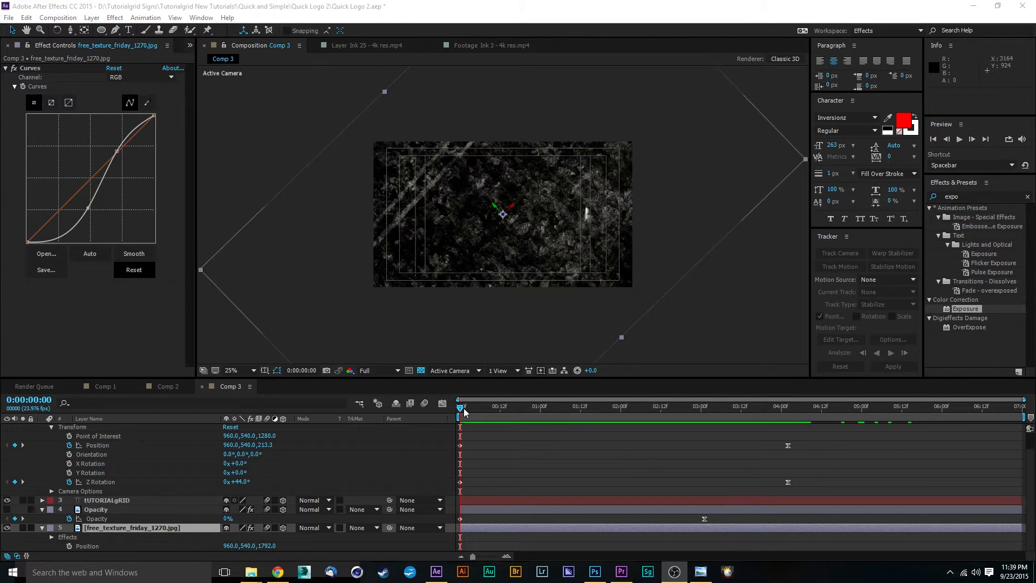
Preview the TutorialGrid logo animation in Comp 3 by playing it back and scrubbing through the timeline
left_click_drag(464, 412, 772, 411)
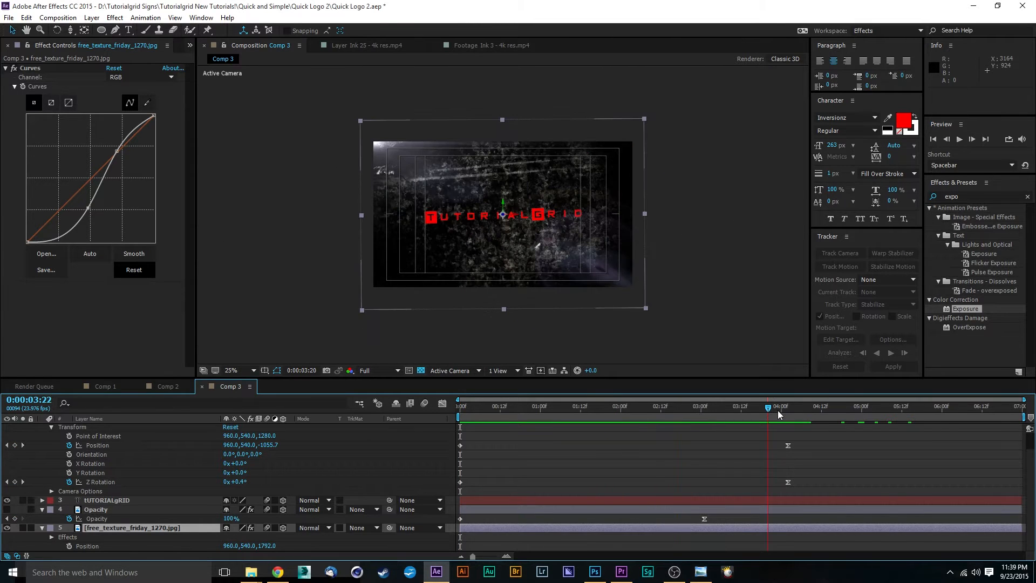
key("space")
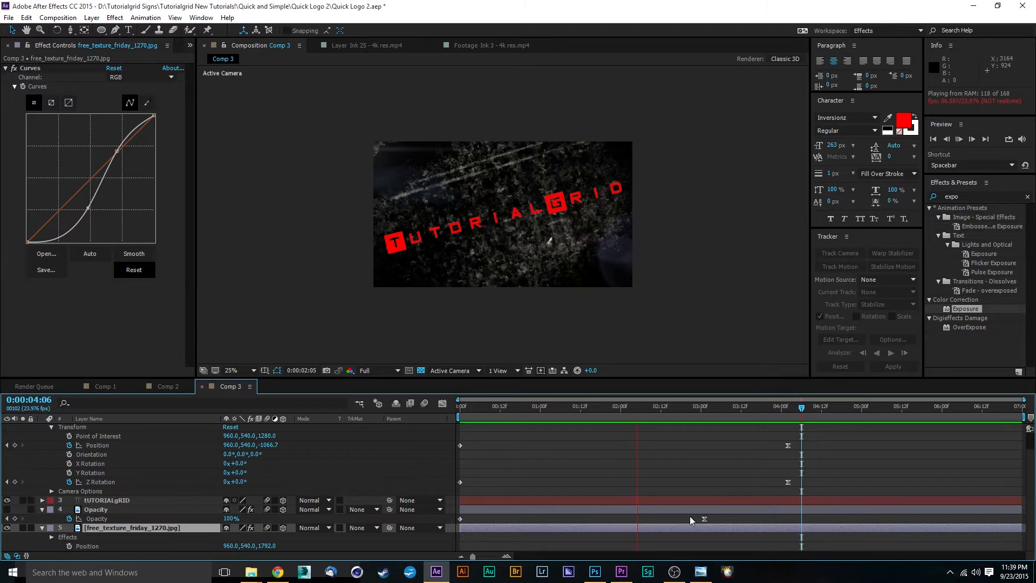
key("space")
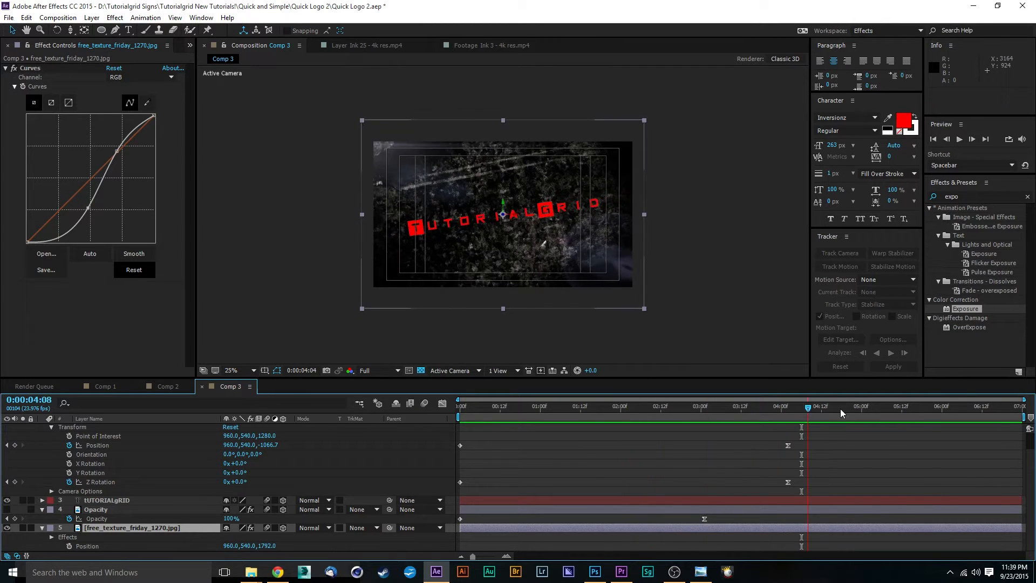
left_click_drag(791, 409, 831, 409)
key("space")
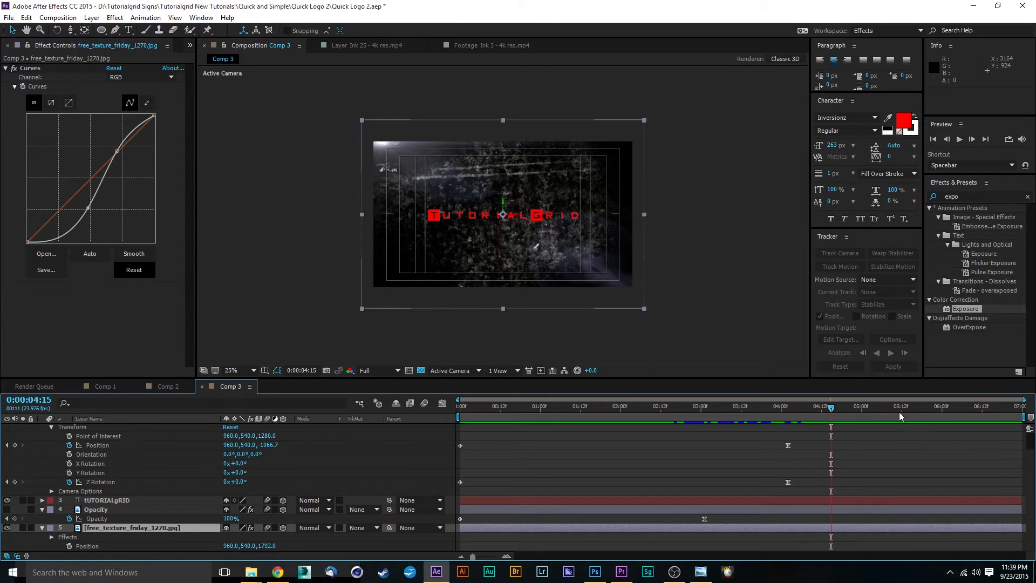
left_click_drag(1019, 408, 851, 408)
left_click_drag(646, 411, 678, 411)
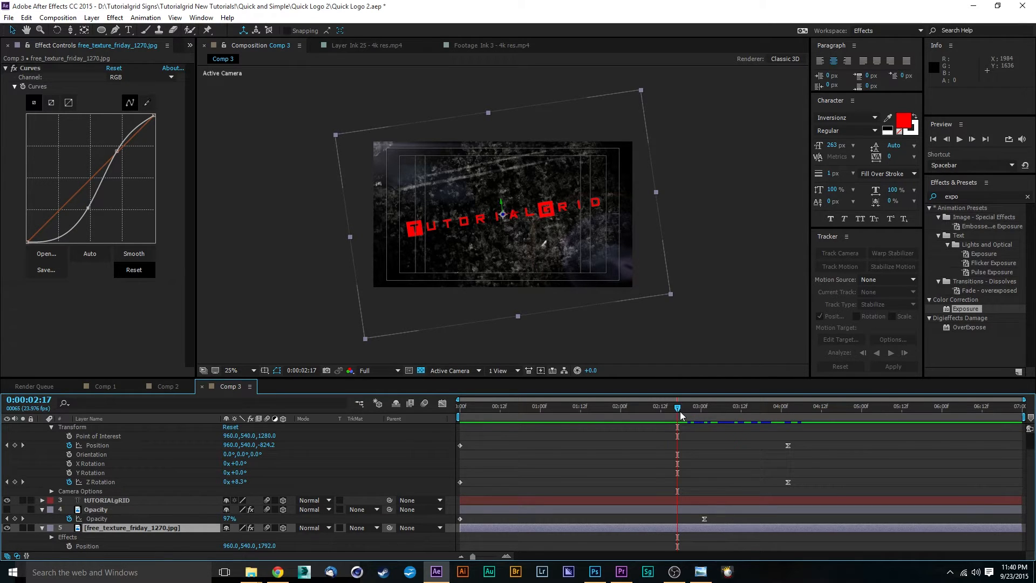
left_click_drag(678, 412, 705, 448)
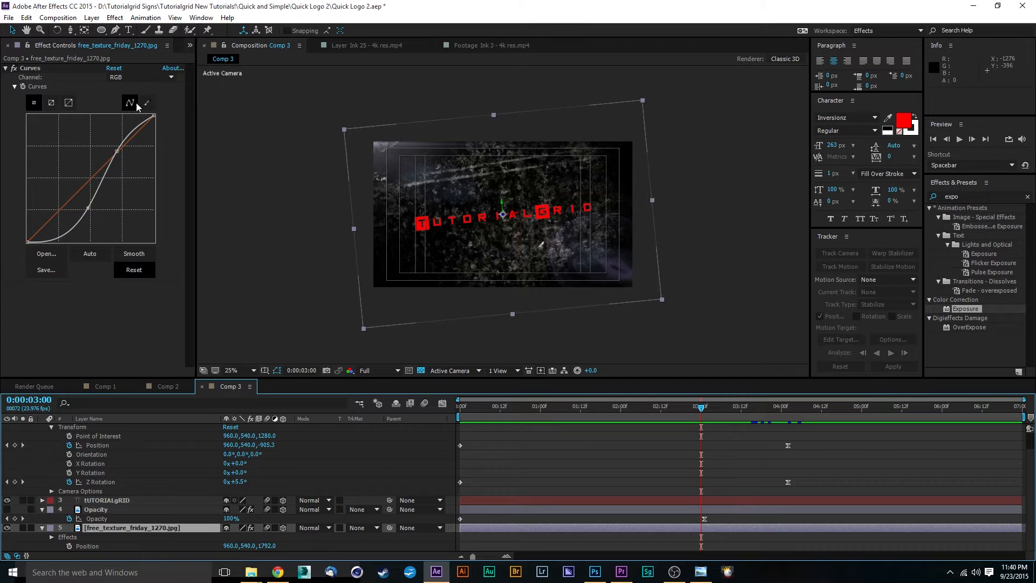
Export Comp 3 by adding it to the Render Queue
left_click(12, 19)
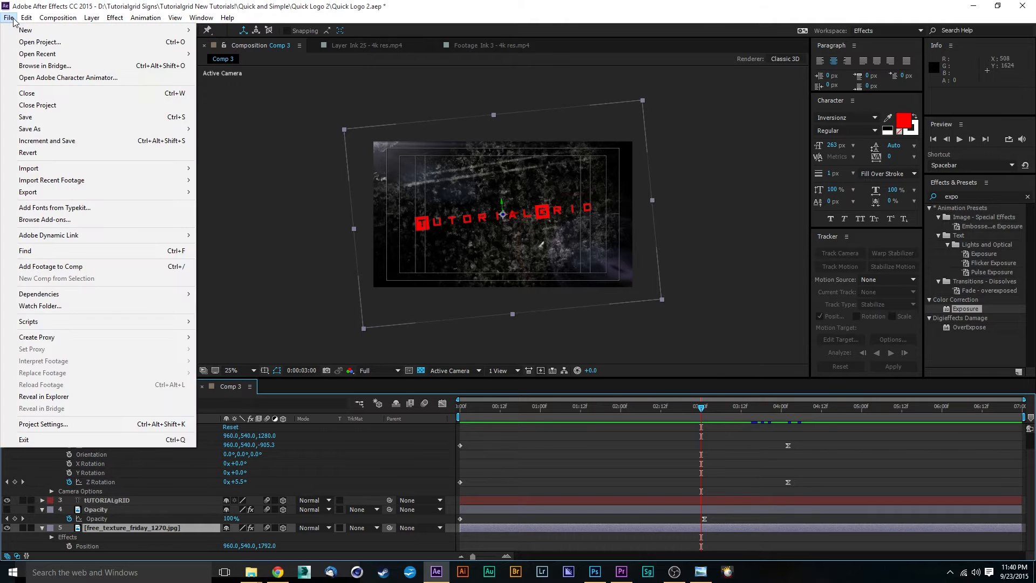
mouse_move(60, 193)
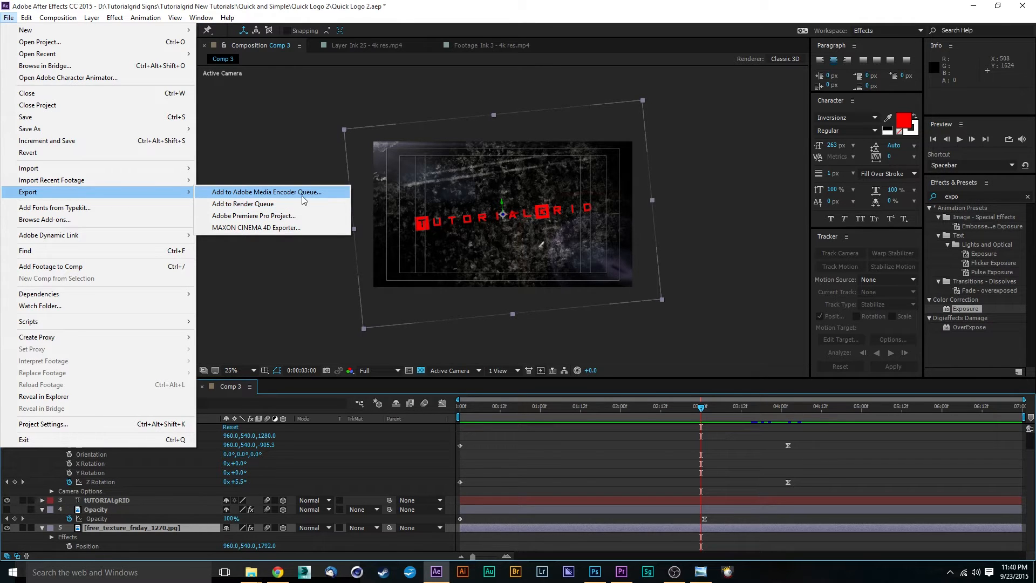
left_click(265, 205)
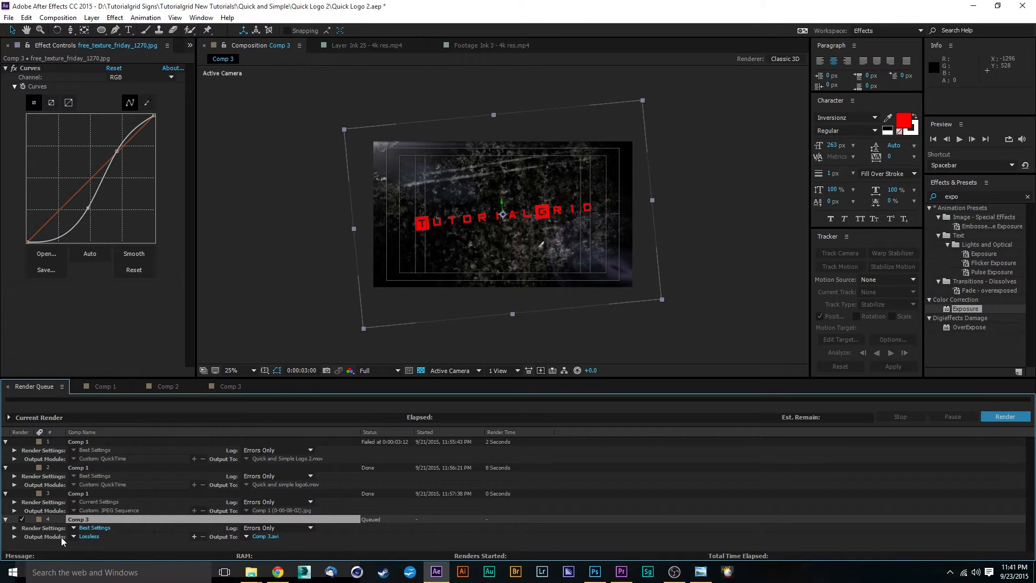
Open the output module settings of the queued Comp 3 and set the format to QuickTime
left_click(92, 539)
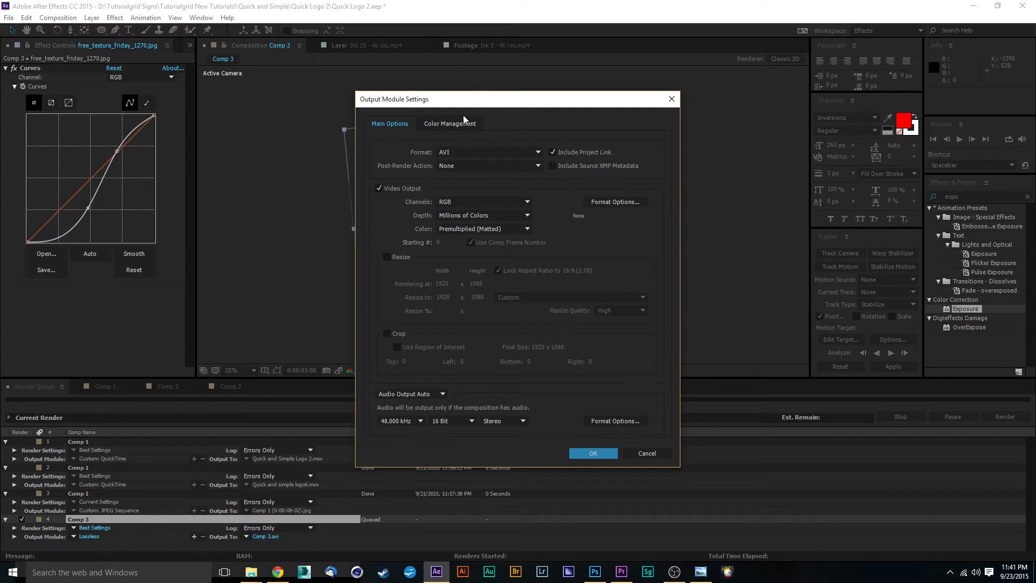
left_click_drag(486, 103, 456, 89)
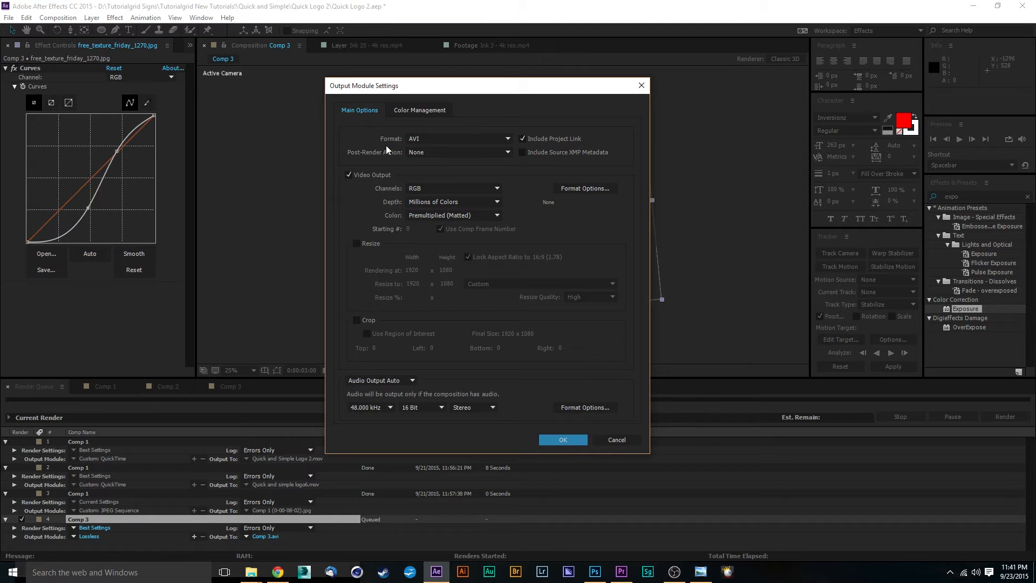
left_click(501, 140)
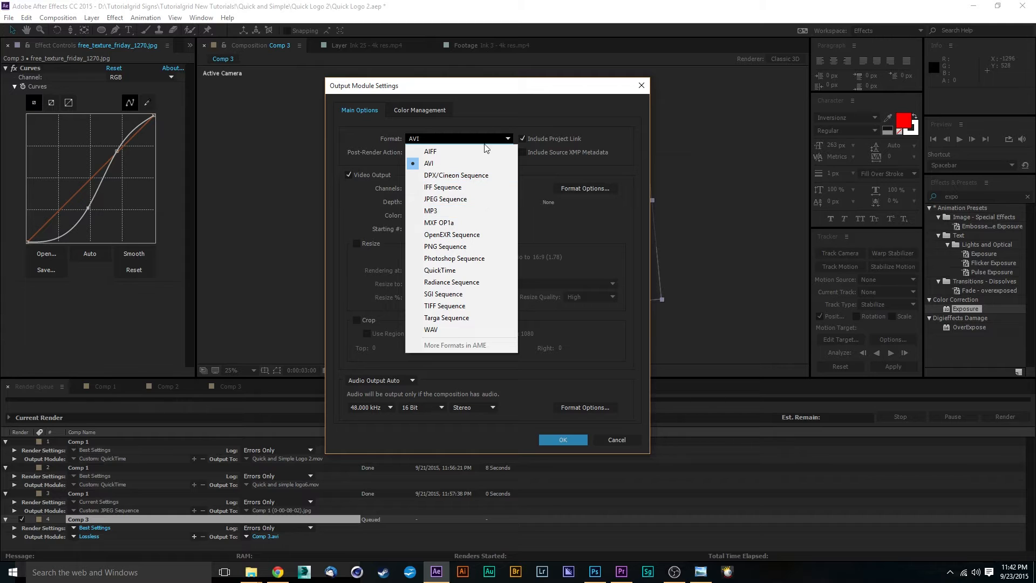
left_click(459, 271)
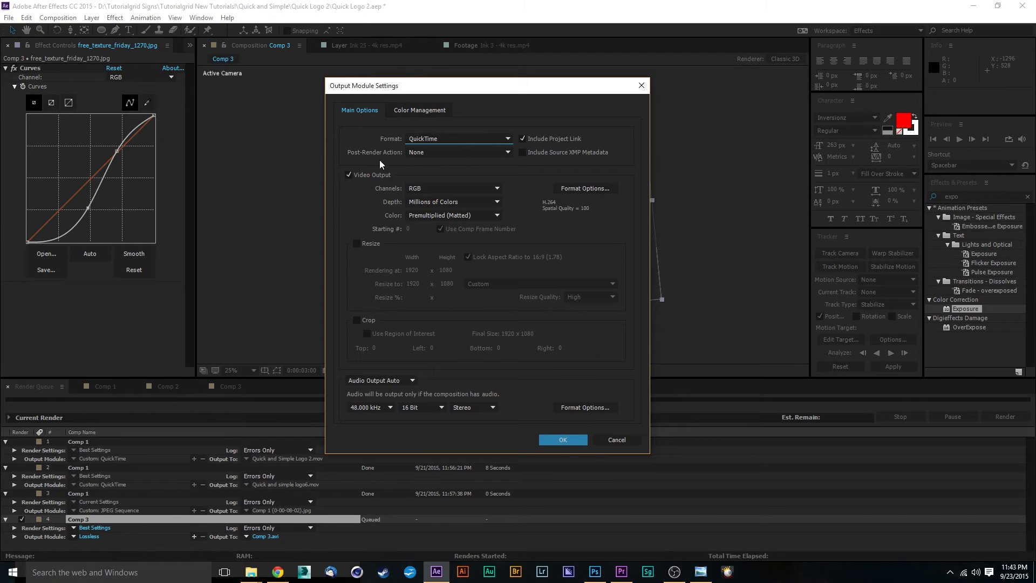
Check the video output's channel and depth choices, keeping RGB and Millions of Colors, and select Premultiplied (Matted) as the color option
left_click(438, 185)
left_click(429, 201)
left_click(457, 202)
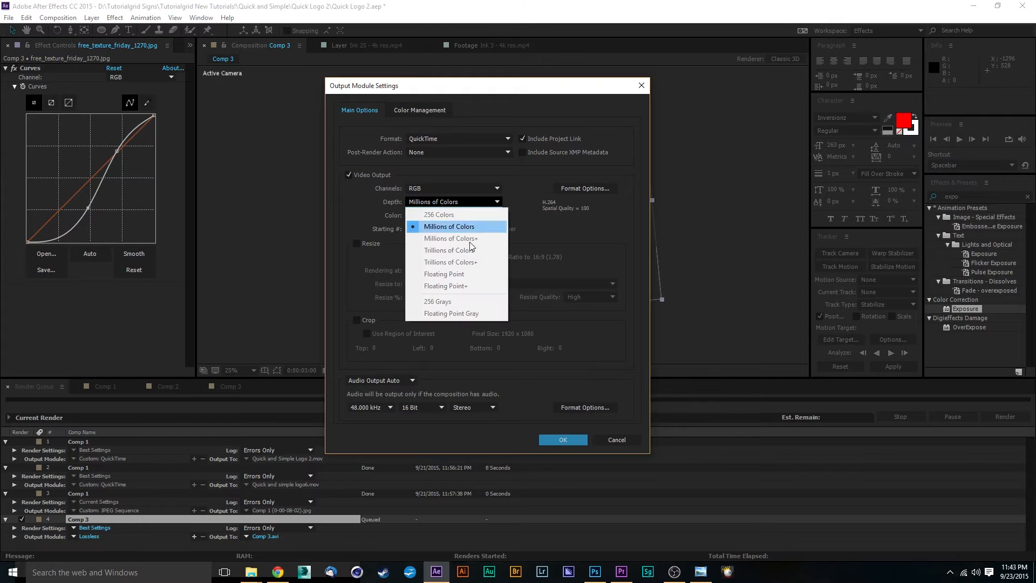
left_click(483, 173)
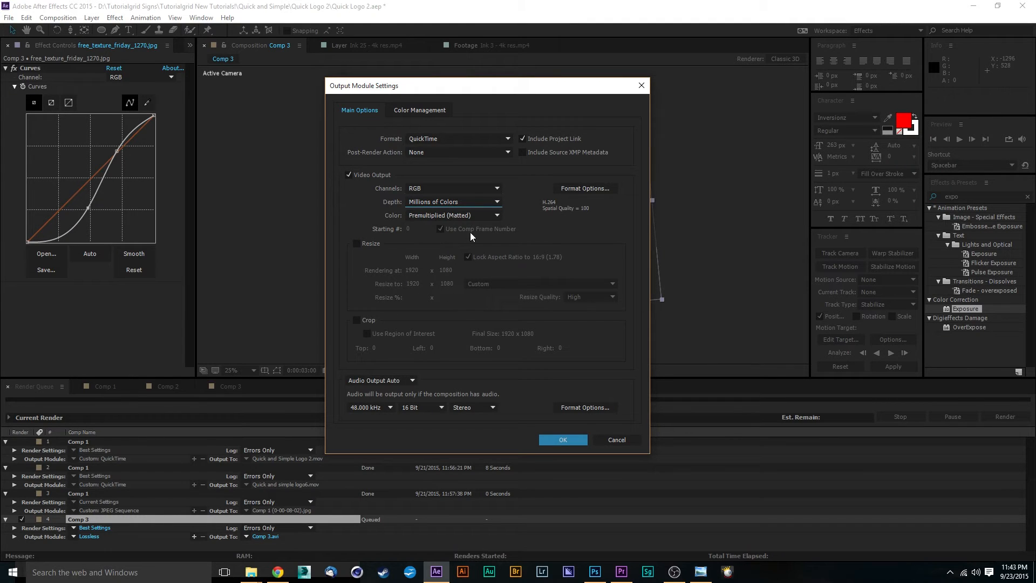
left_click(481, 216)
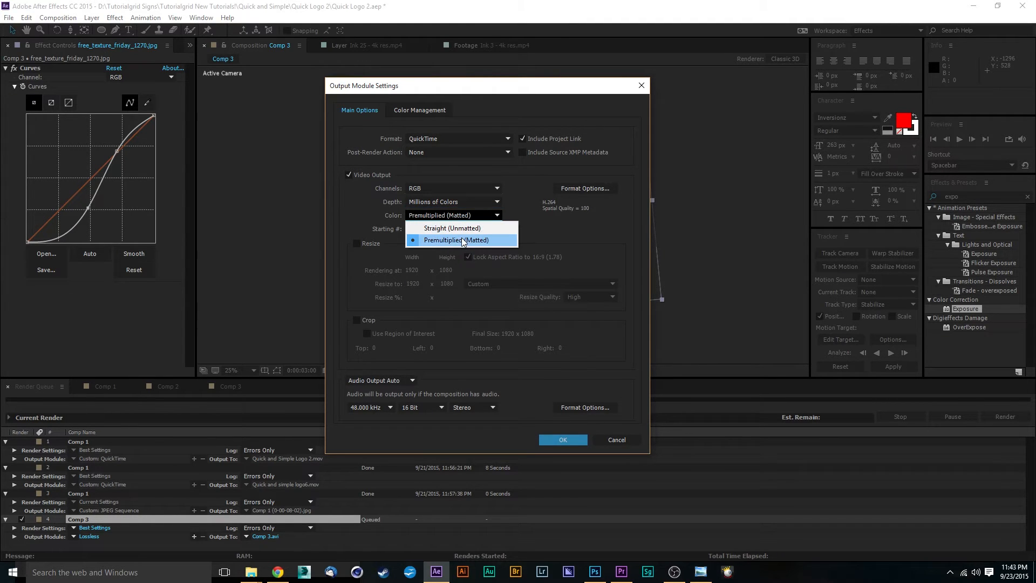
left_click(472, 240)
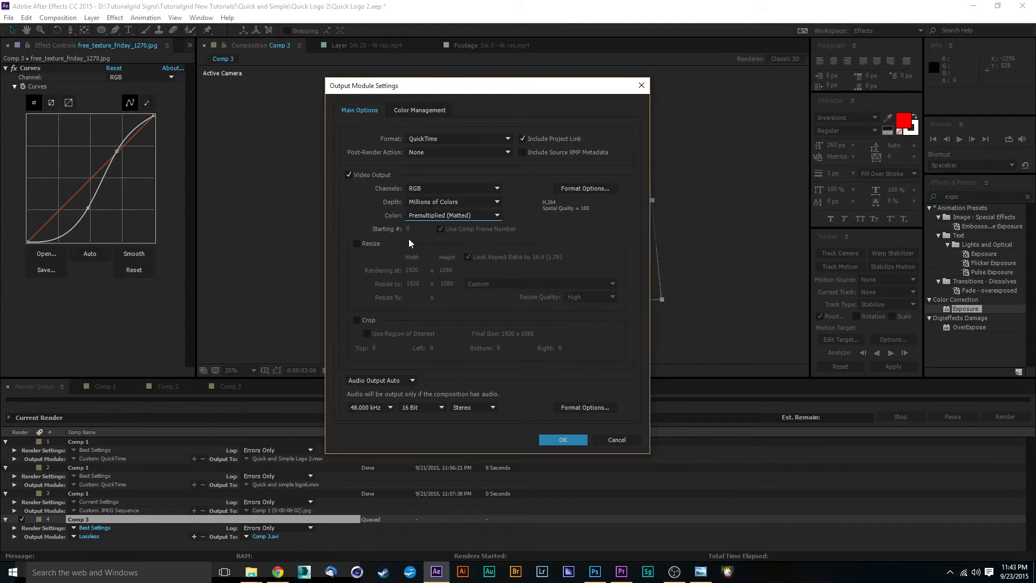
In the QuickTime format options, choose the H.264 video codec with quality at 100 and accept the options
left_click(582, 188)
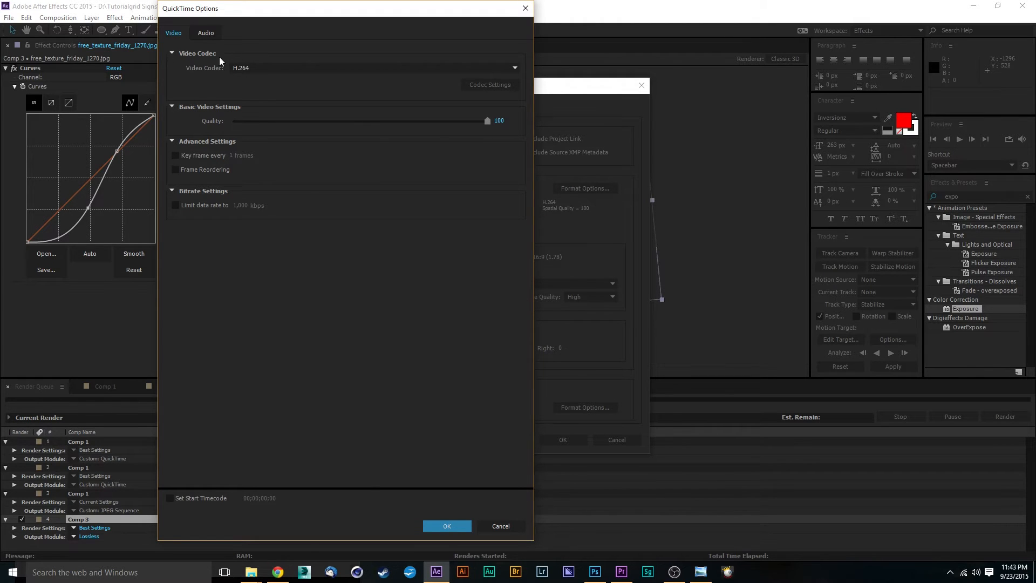
left_click(310, 69)
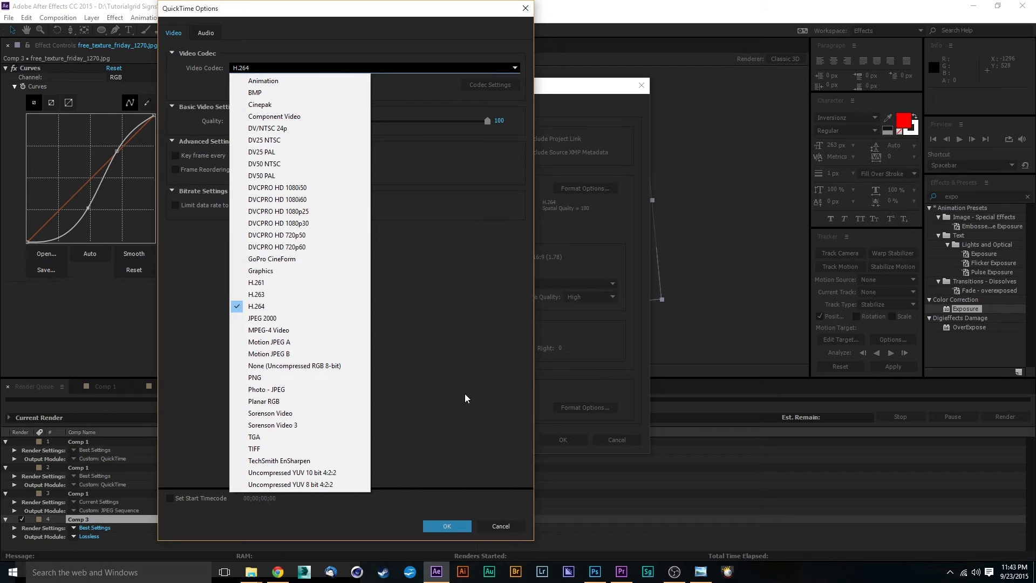
left_click(280, 309)
left_click(469, 67)
left_click(454, 357)
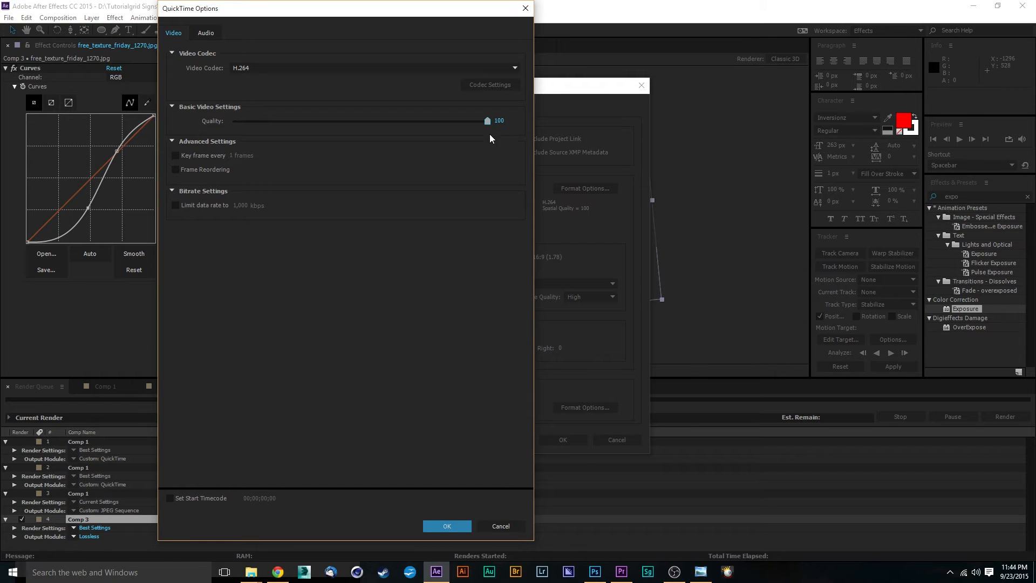
left_click(462, 526)
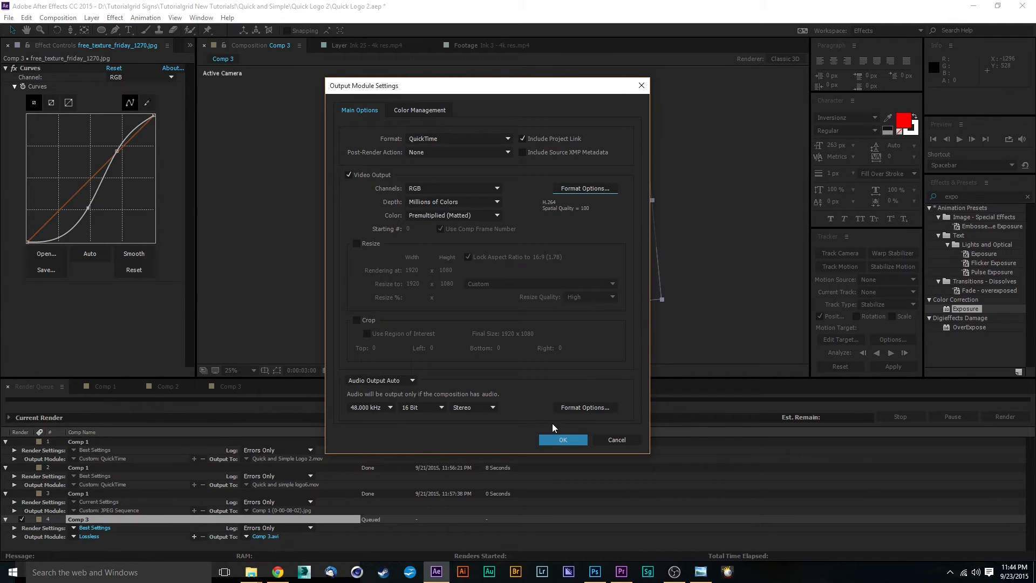
Set the audio output to 16 Bit and keep its sample rate at 48.000 kHz
left_click(438, 408)
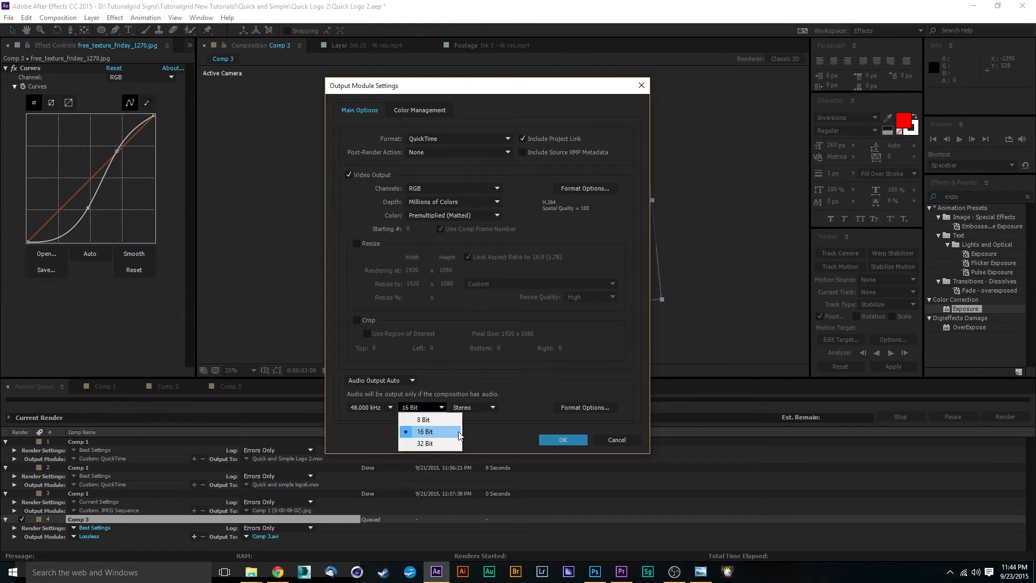
left_click(431, 432)
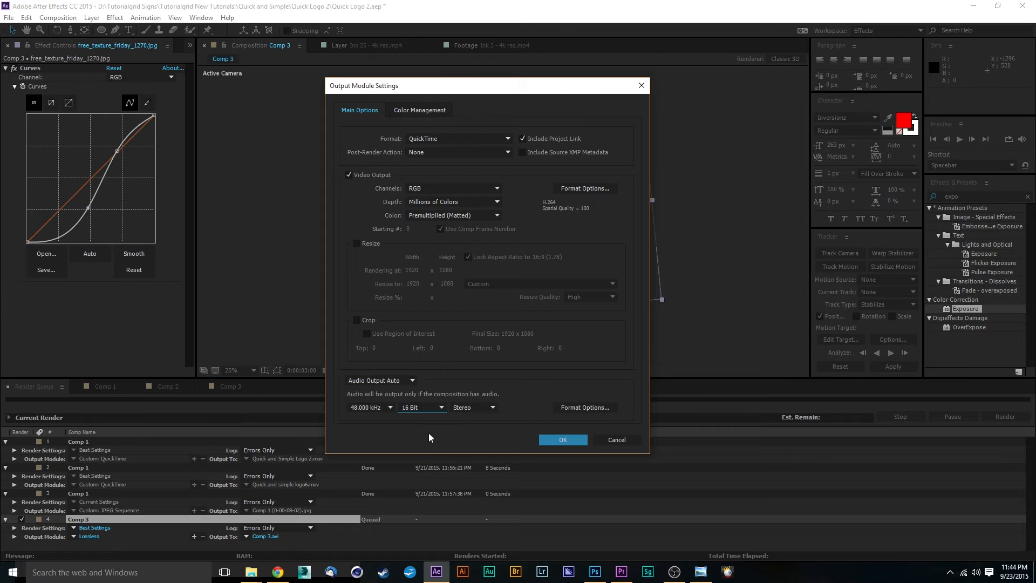
left_click(394, 409)
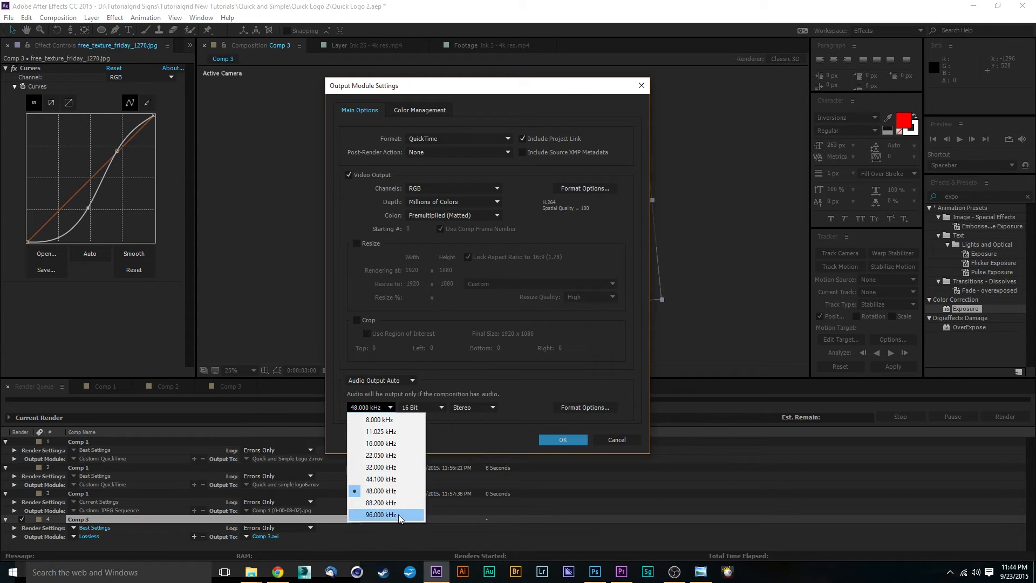
left_click(515, 398)
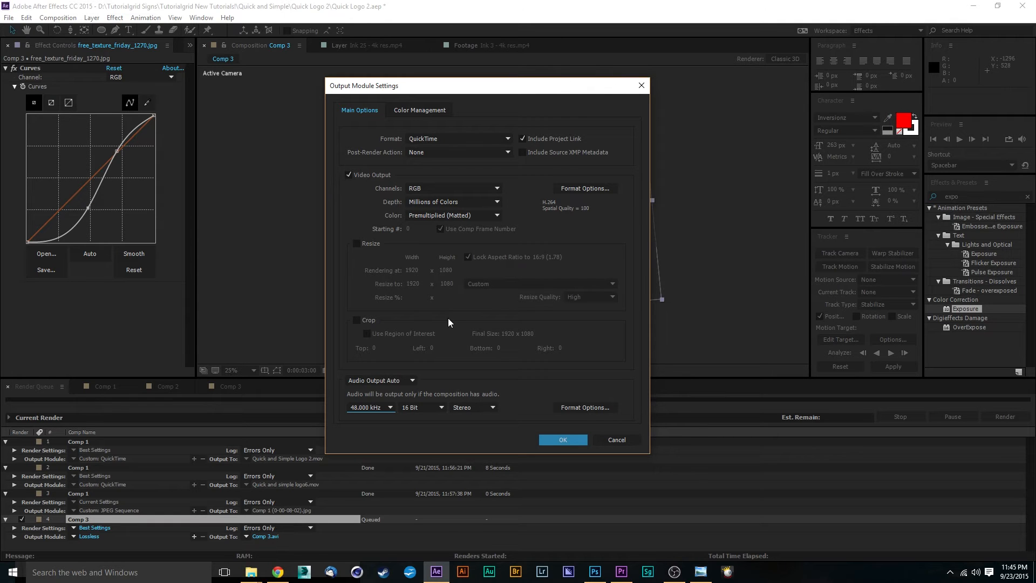
Review the output module's color management settings, including the Convert To Linear Light choices, and return to the main options
left_click(406, 112)
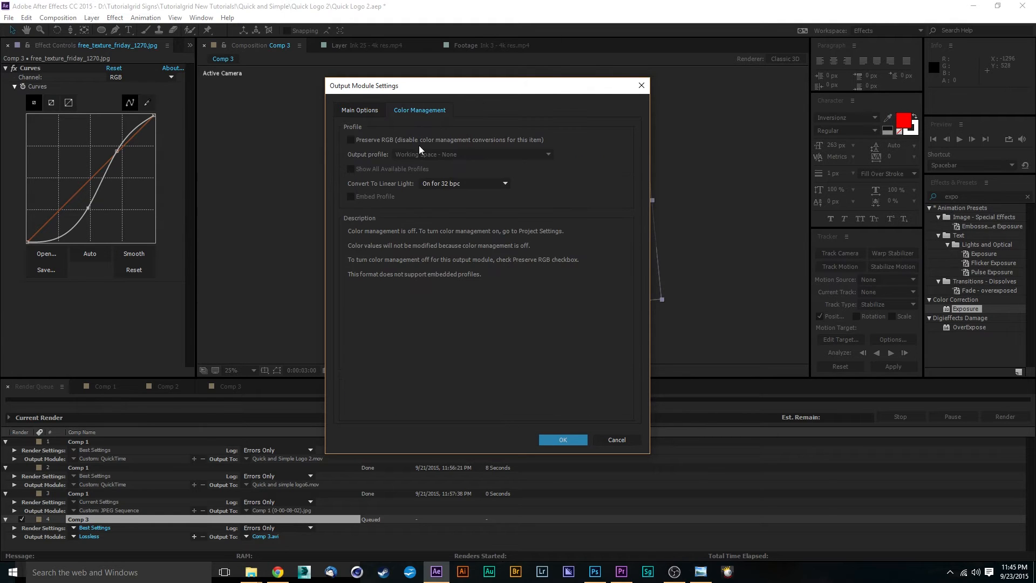
left_click(458, 184)
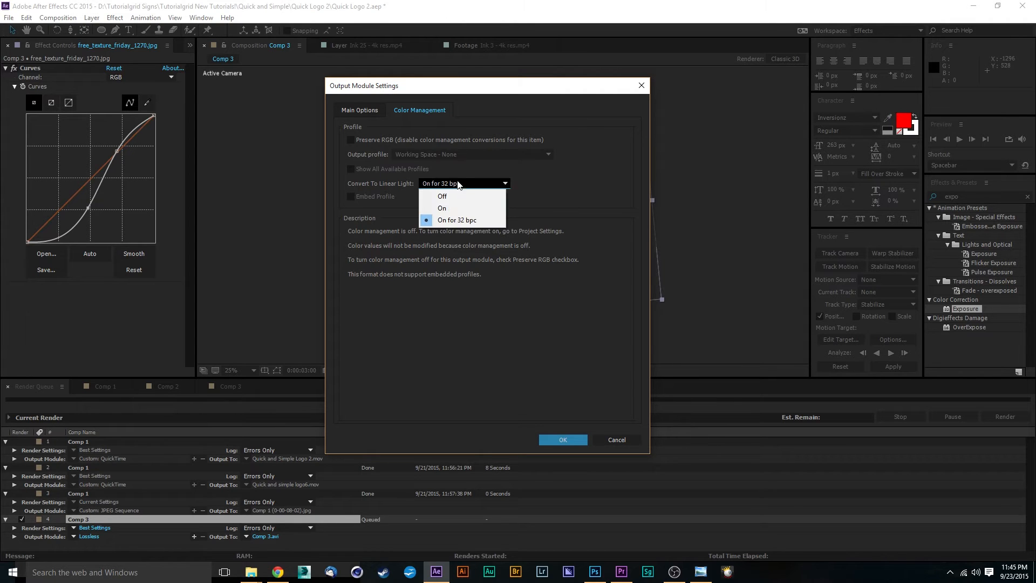
left_click(597, 210)
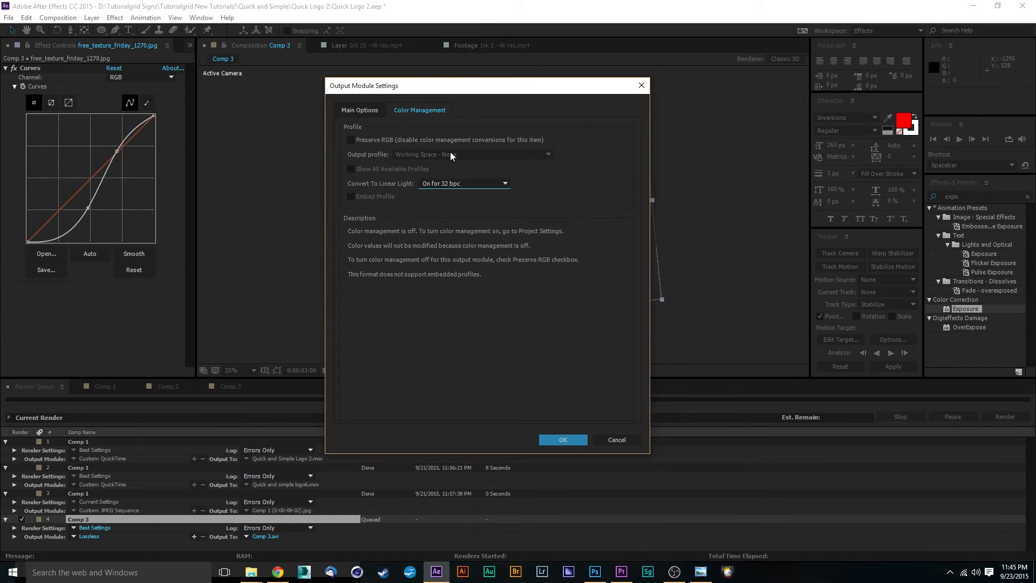
left_click(356, 110)
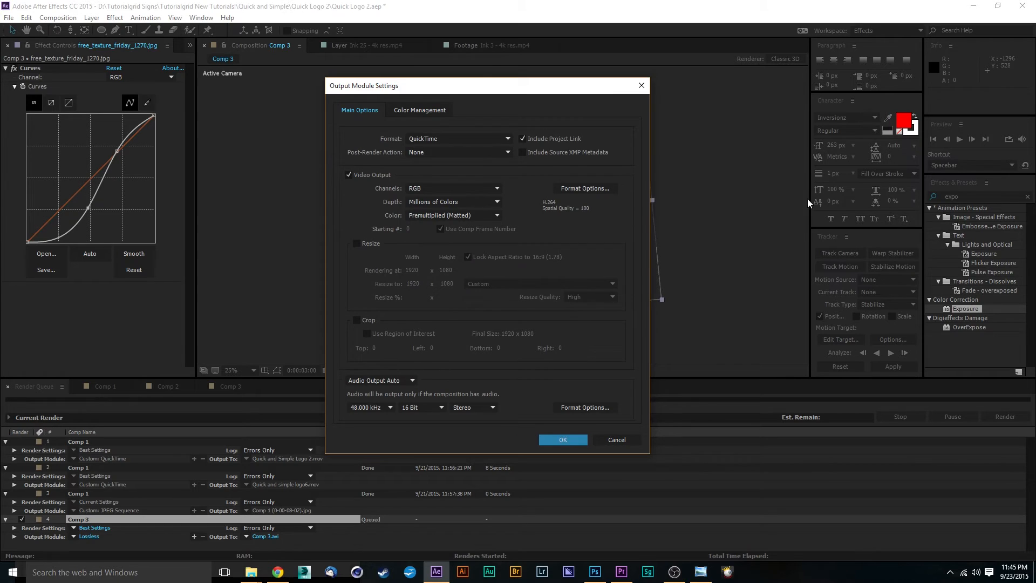
left_click(421, 111)
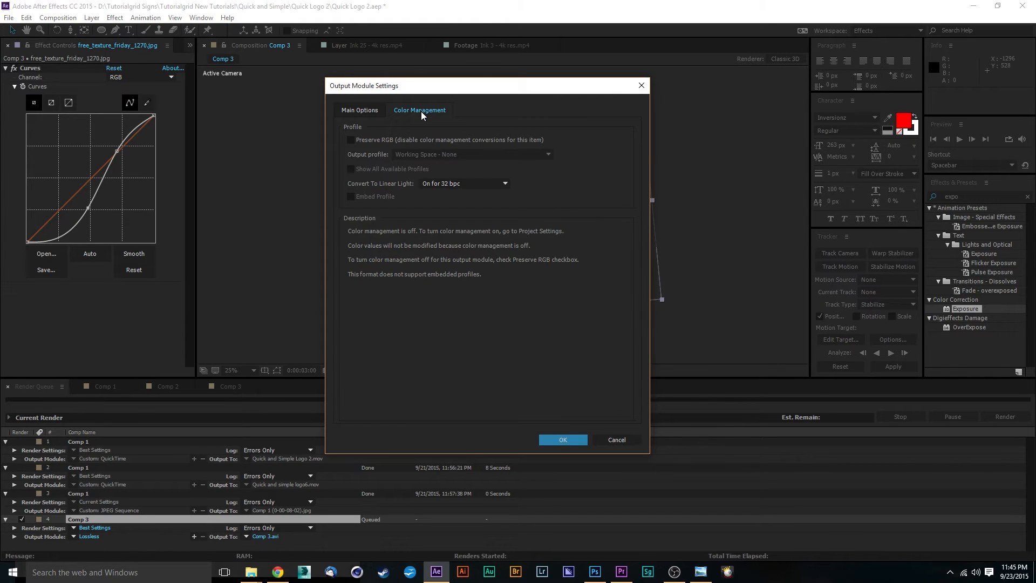
left_click(355, 111)
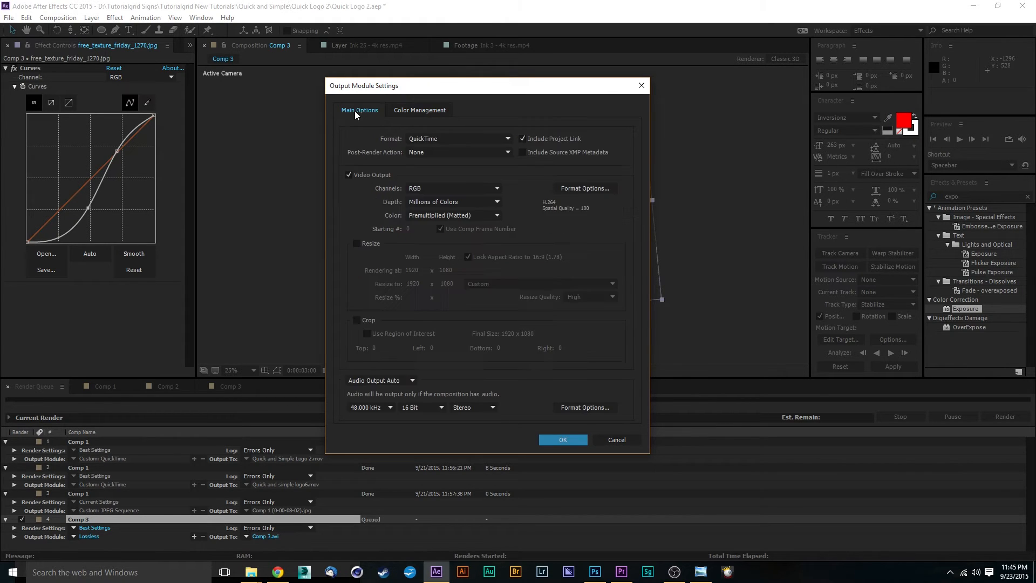
Accept the output module settings, save the Comp 3 output as Comp 3.mov in the Tutorialgrid Signs folder, and start the render
left_click(556, 439)
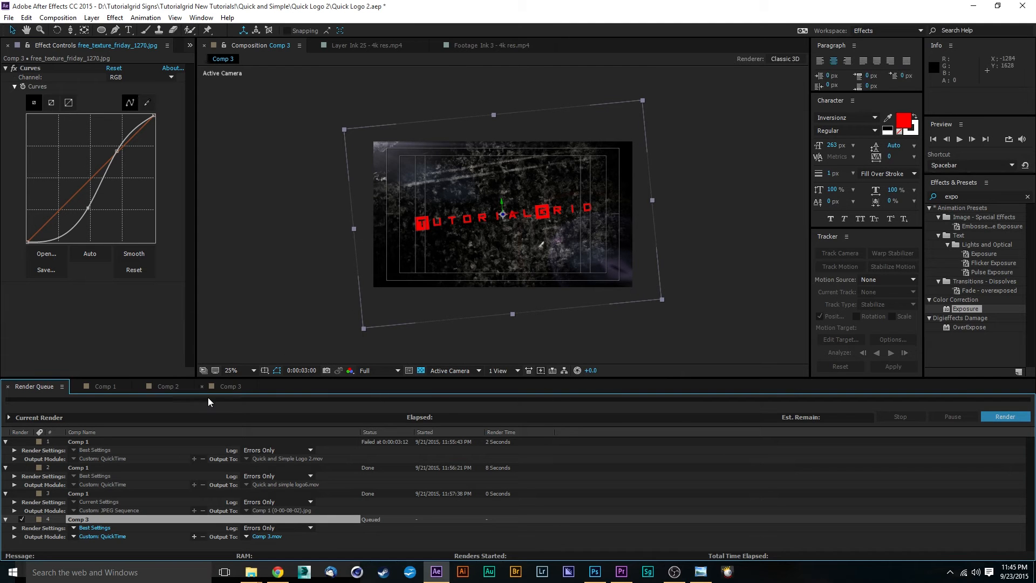
left_click(261, 536)
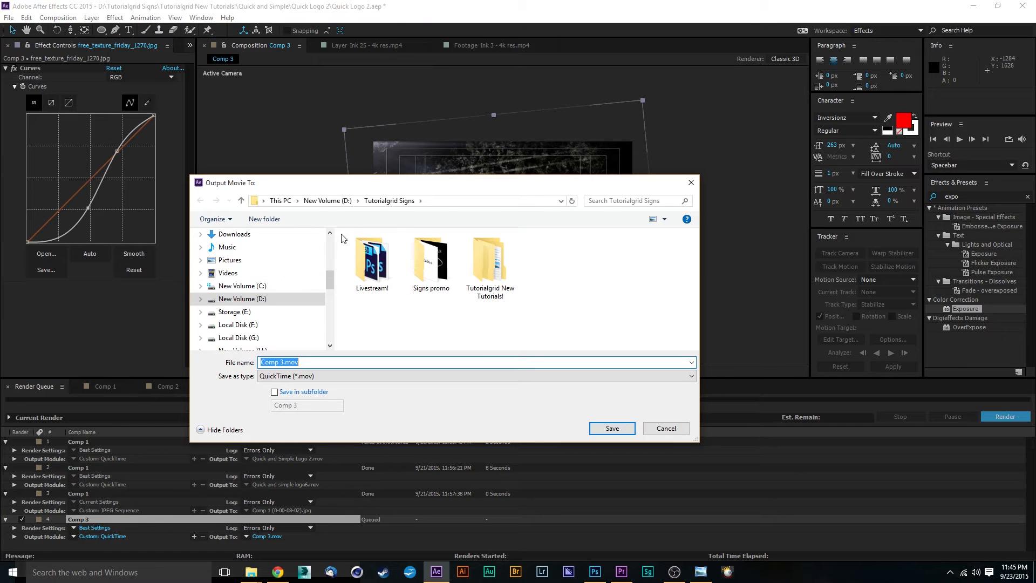
mouse_move(330, 283)
left_mouse_down()
mouse_move(329, 324)
mouse_move(334, 277)
left_mouse_up()
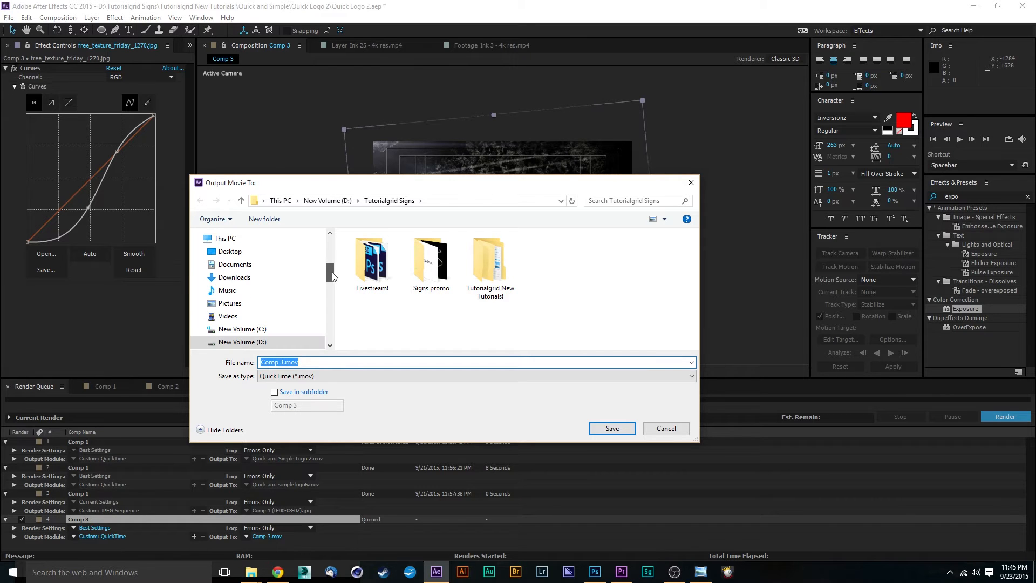
left_click(616, 429)
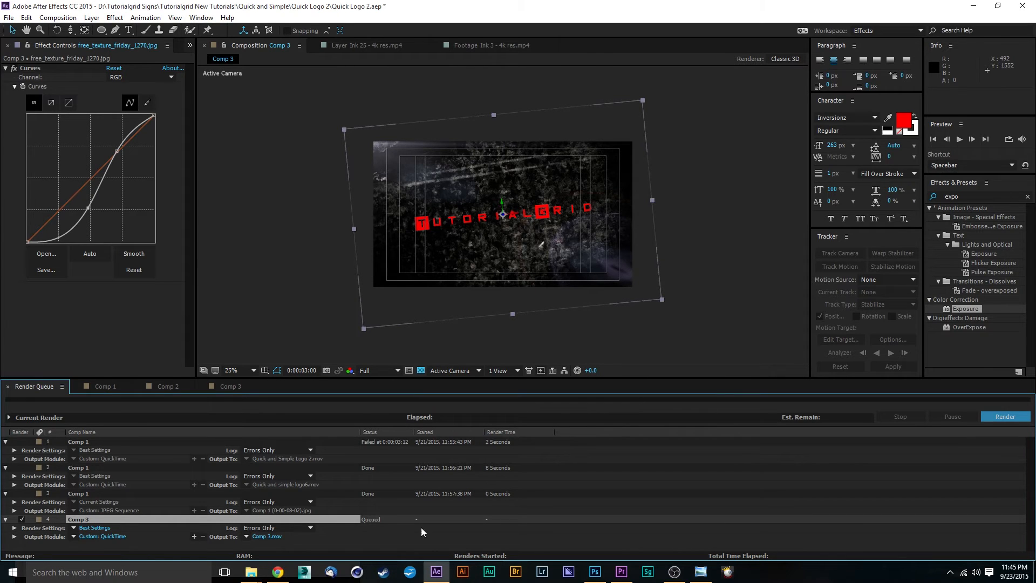
left_click(1004, 417)
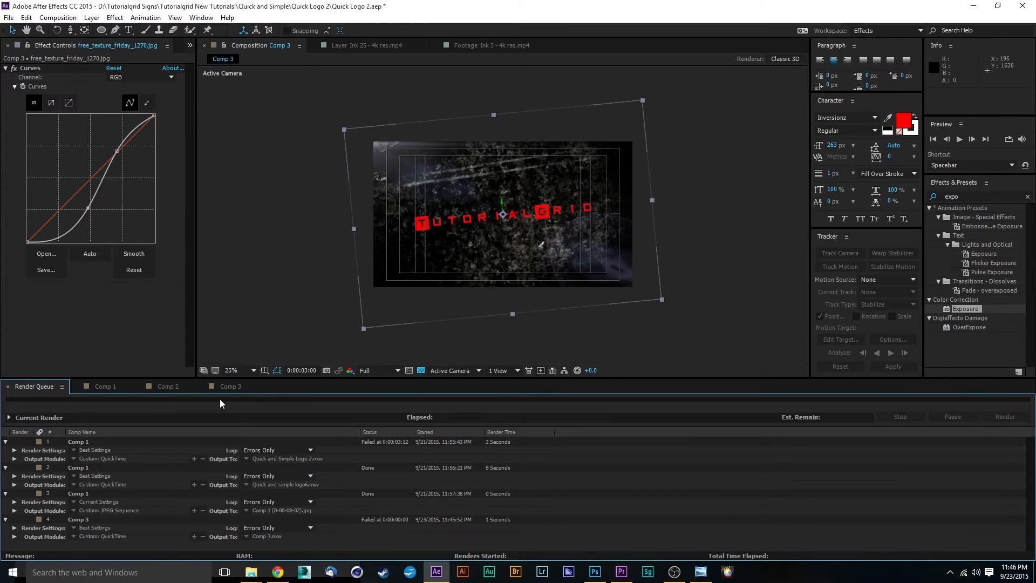
At the start of the Comp 3 timeline, hide the free_texture_friday_1270.jpg layer and show the Opacity layer
left_click(226, 385)
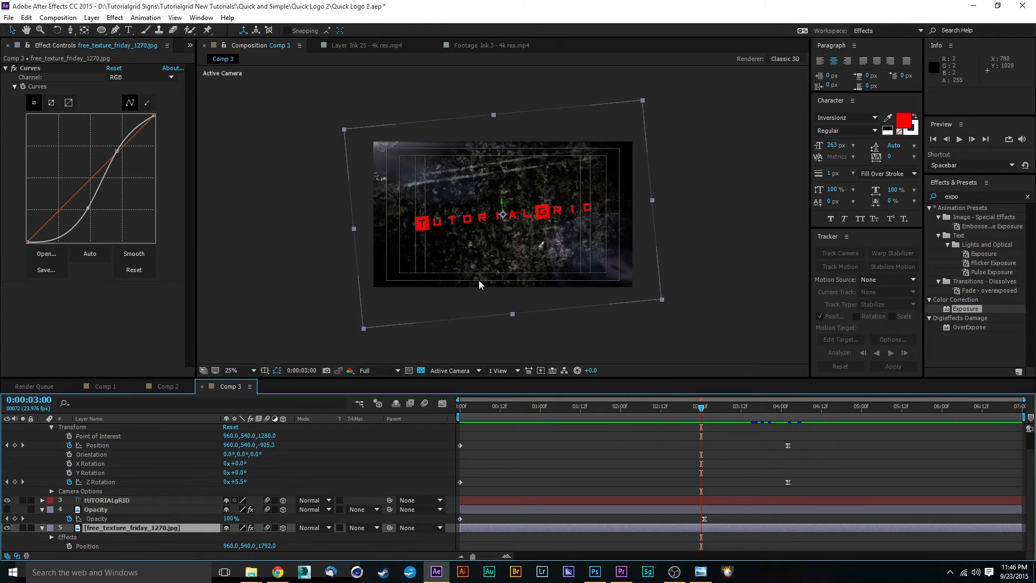
left_click_drag(530, 413, 396, 419)
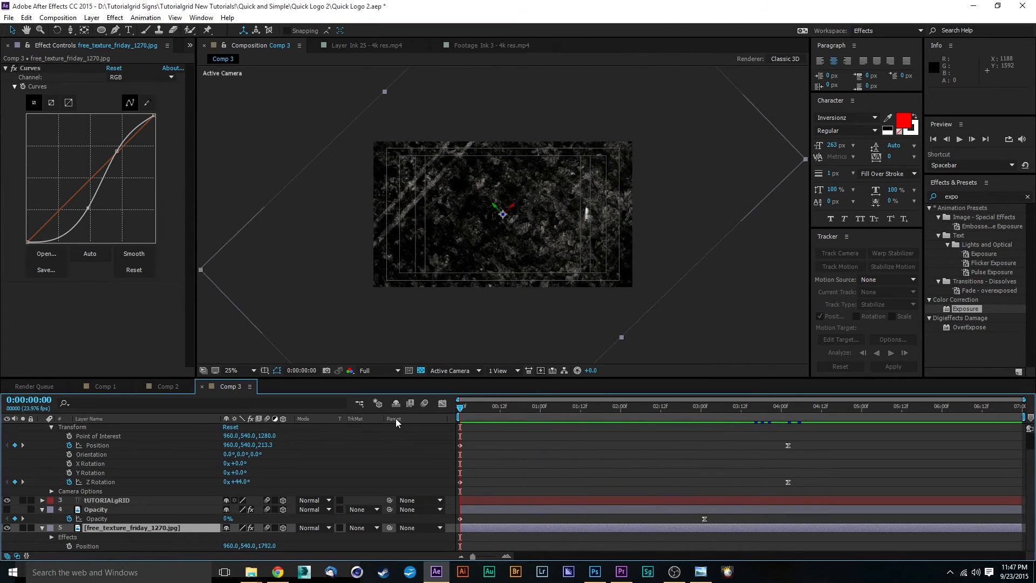
left_click(7, 528)
left_click(6, 510)
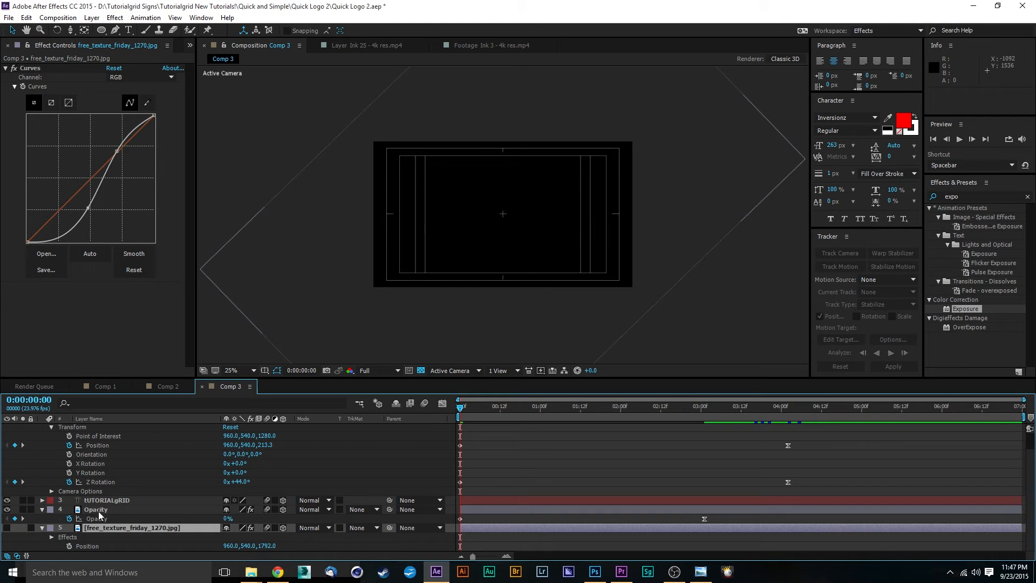
left_click(122, 527)
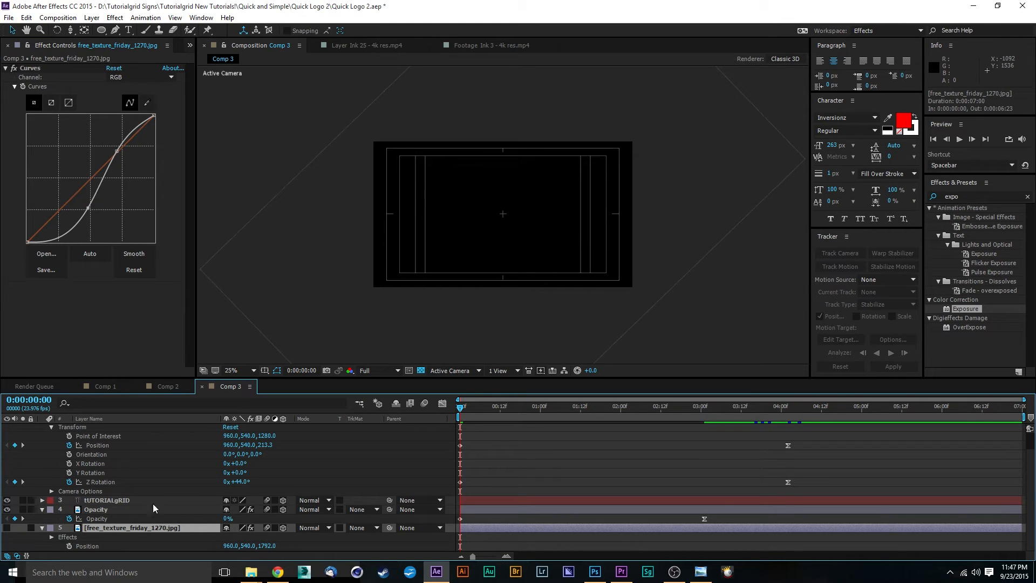
left_click(137, 508)
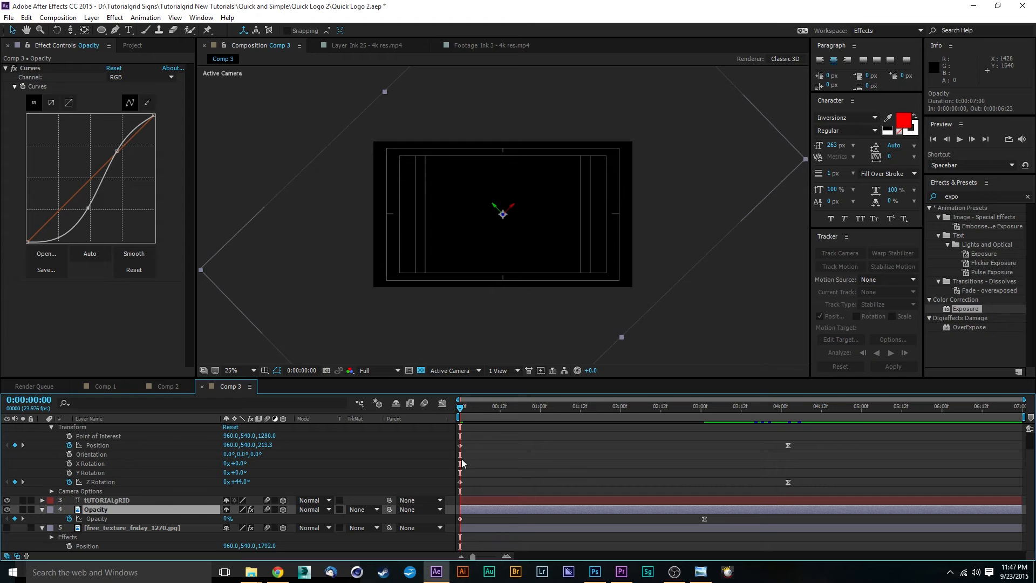
Scrub and play back Comp 3 from its start to preview the Opacity layer's fade-in
left_click_drag(460, 413, 618, 492)
key("space")
key("space")
Hide the optical lens flare layer to expose the transparent background, and select that layer
left_click(420, 371)
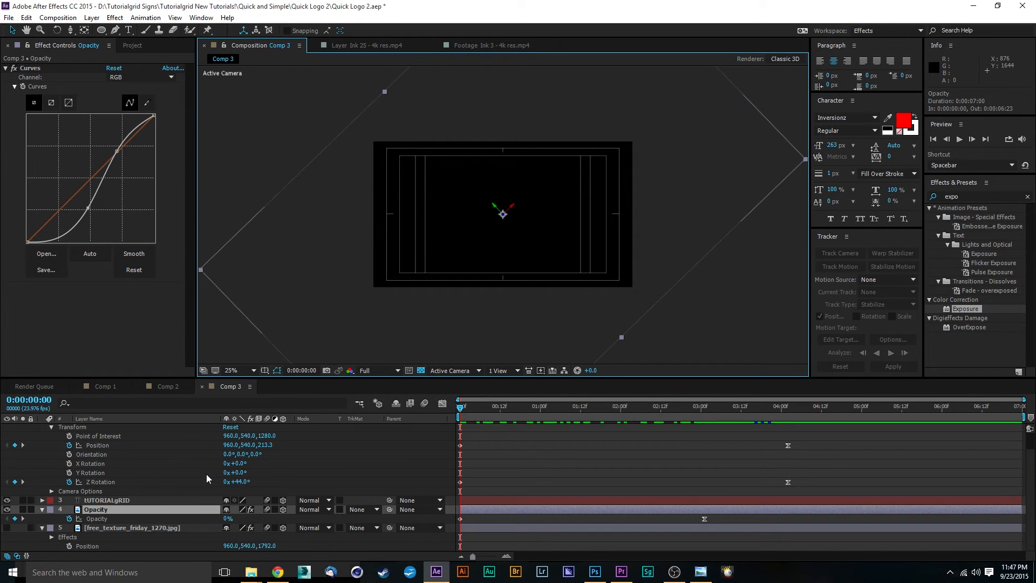
scroll(202, 479, "up", 2)
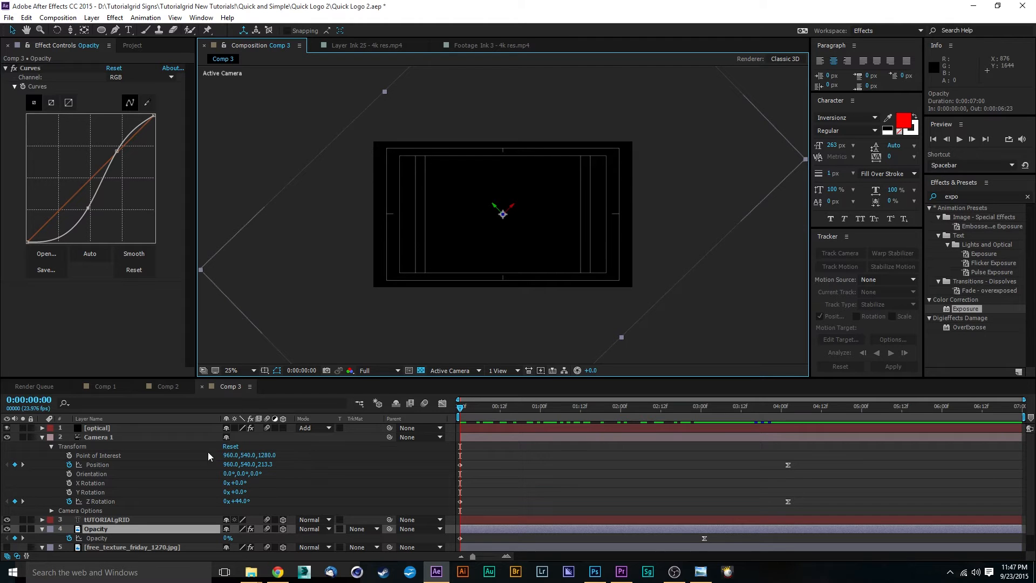
left_click(6, 428)
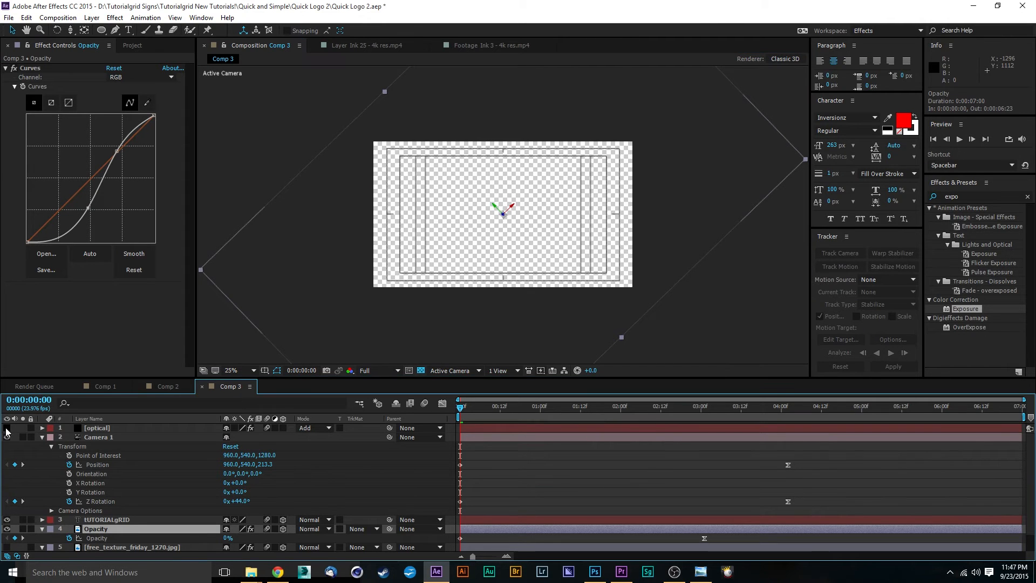
left_click(141, 427)
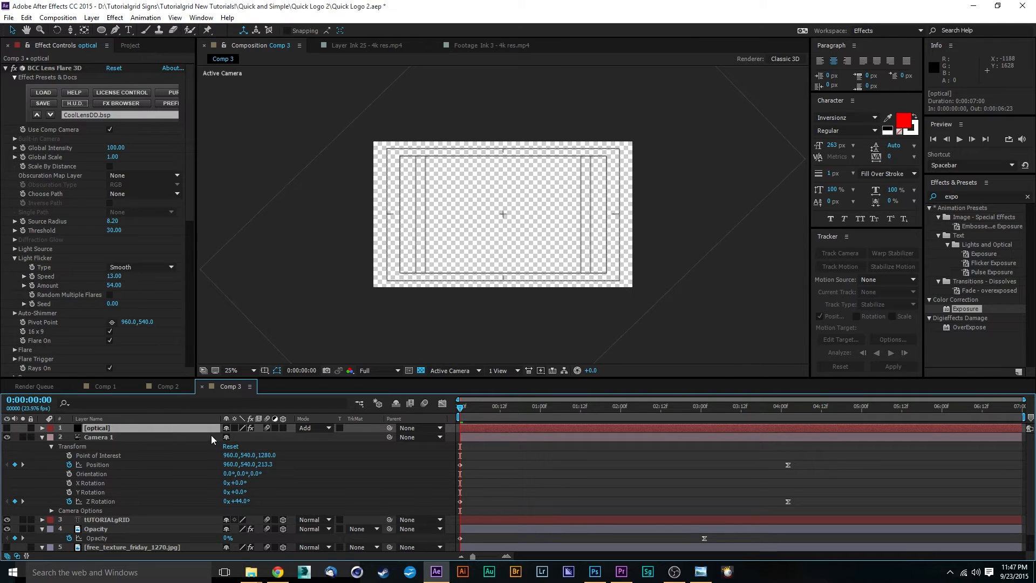
Compare the opening frame with the free_texture_friday_1270.jpg layer shown and hidden, then scrub the logo animation to 0:00:03:20
left_click_drag(471, 407, 451, 435)
scroll(177, 462, "down", 1)
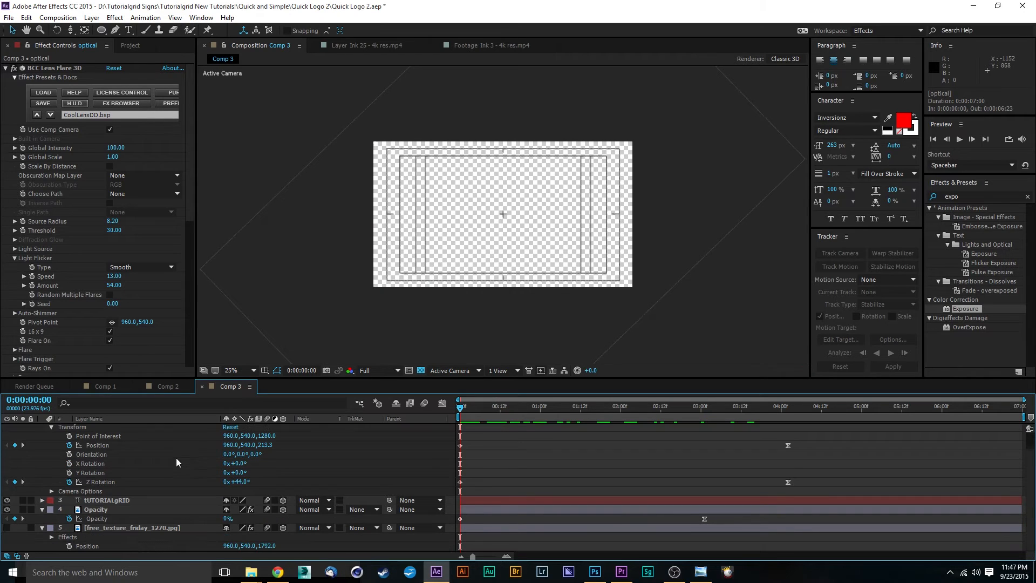
left_click(7, 528)
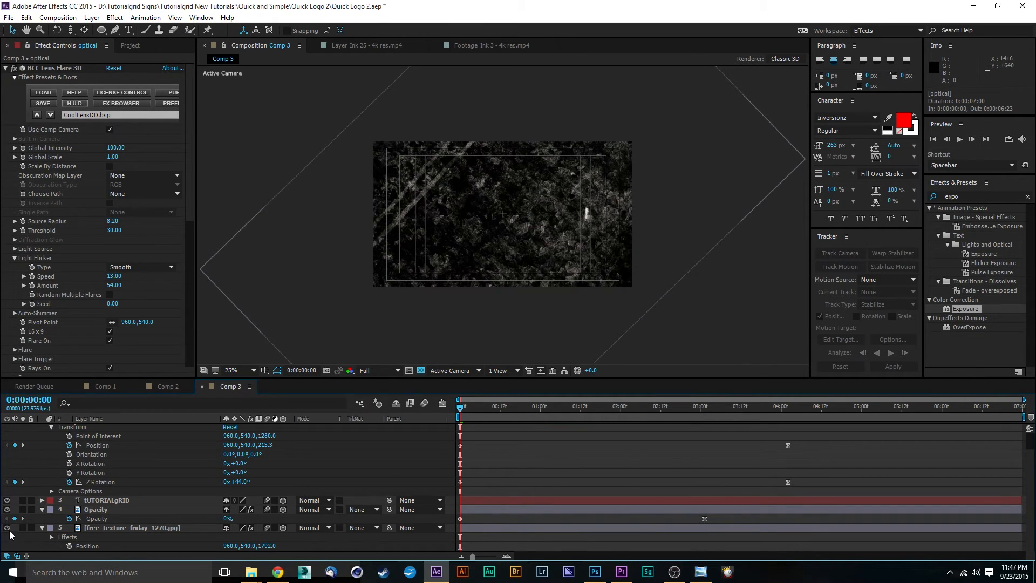
left_click(6, 528)
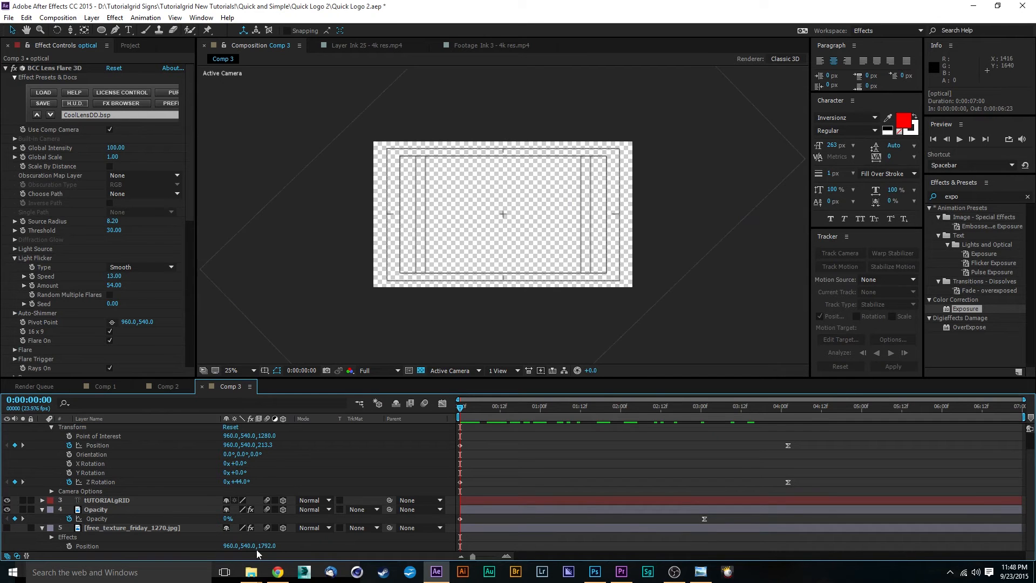
left_click_drag(458, 411, 818, 427)
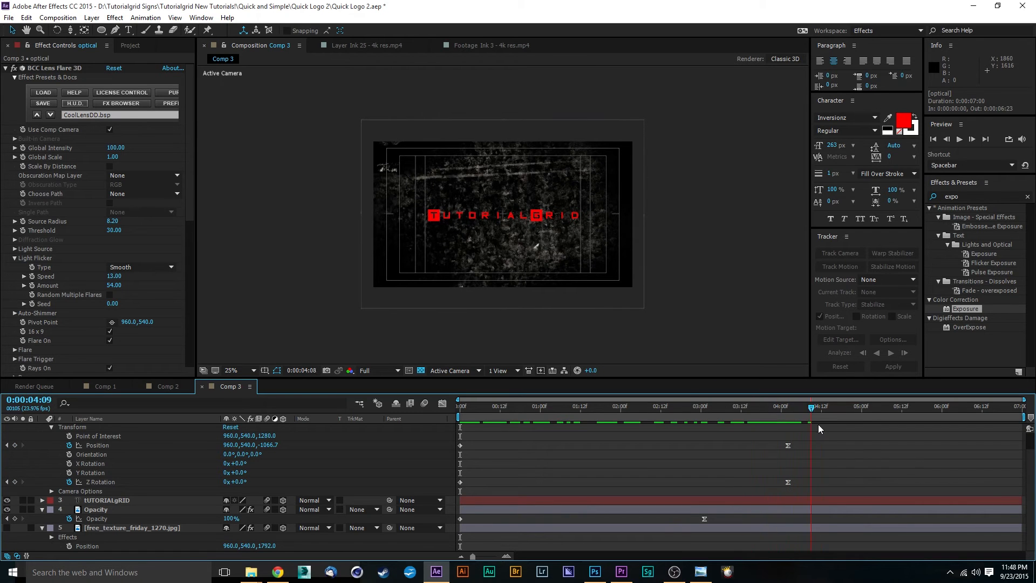
left_click_drag(965, 426, 770, 443)
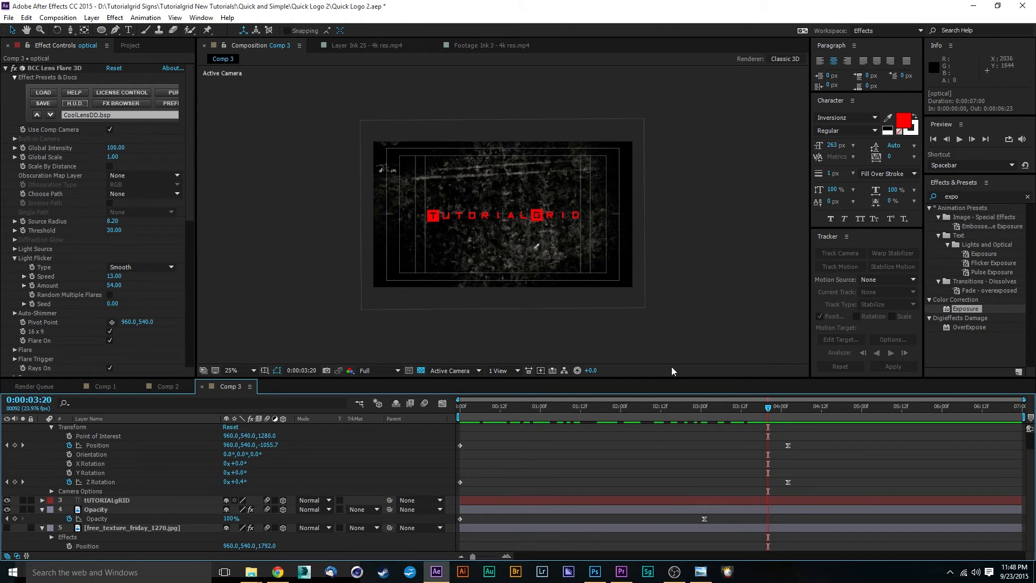
Add Comp 3 to the render queue again and open the new item's output module settings
left_click(10, 18)
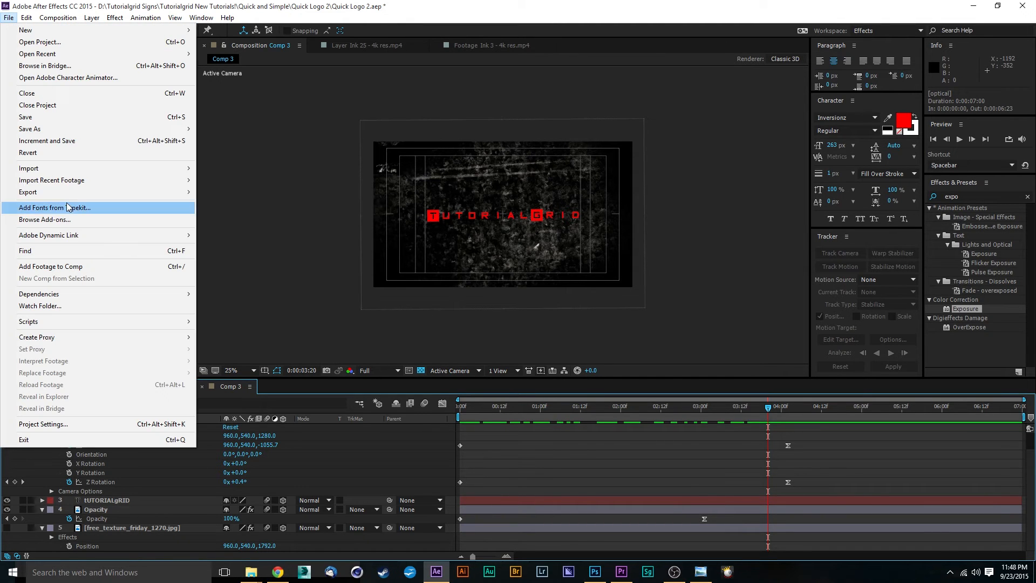
mouse_move(66, 195)
left_click(324, 204)
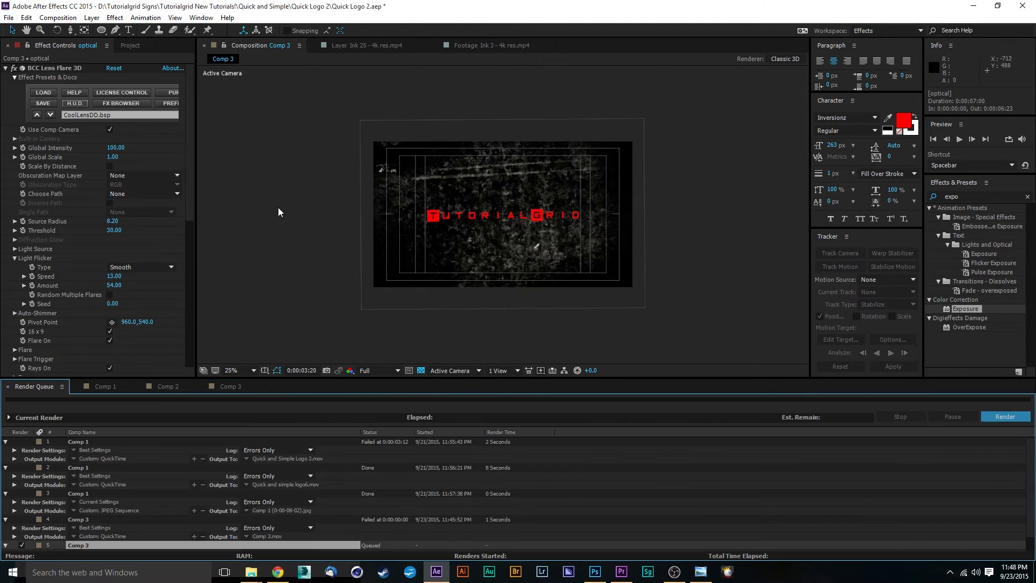
scroll(299, 539, "down", 1)
left_click(90, 547)
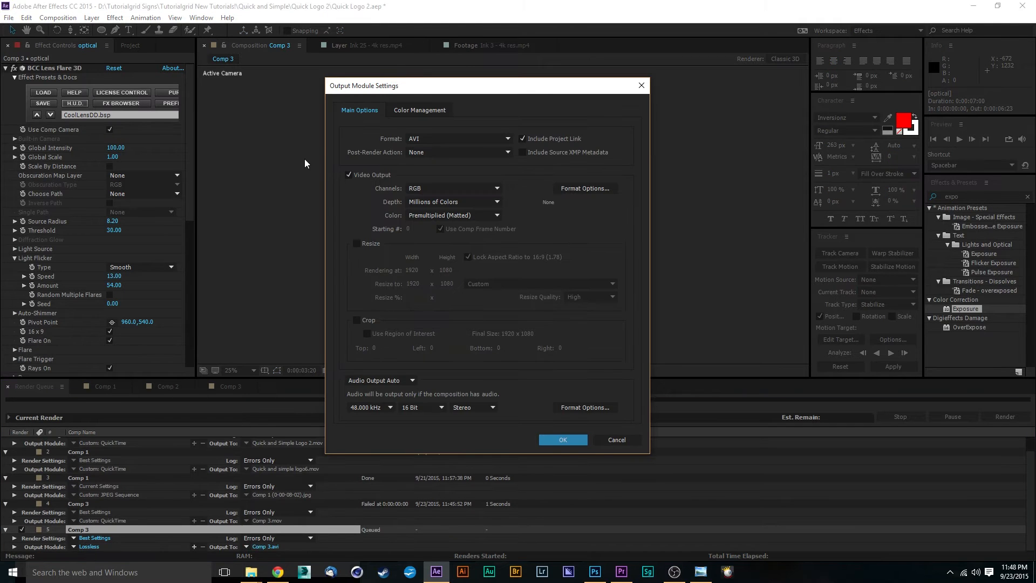
Check the available channel choices and set the output format to QuickTime
left_click(464, 188)
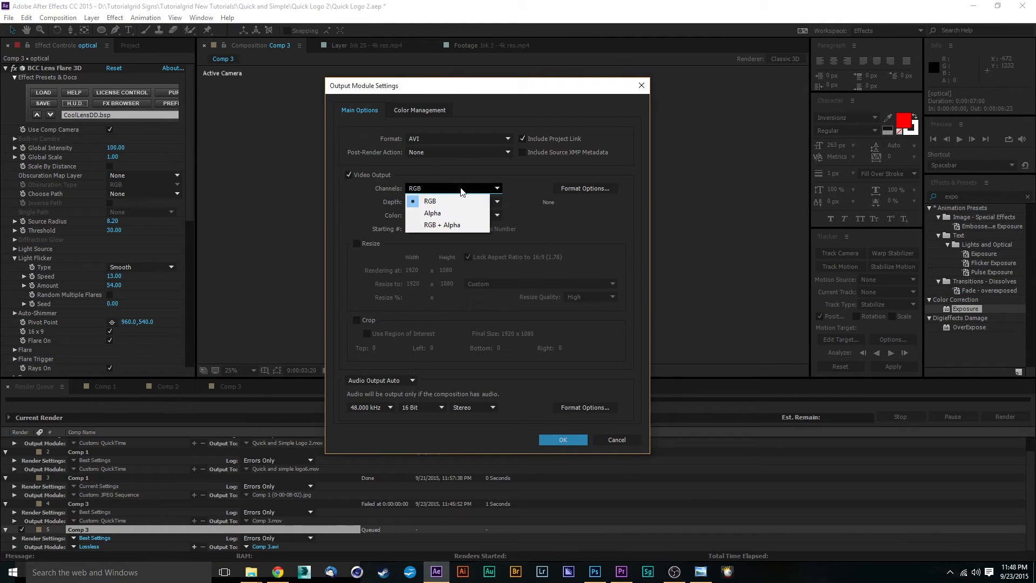
left_click(464, 188)
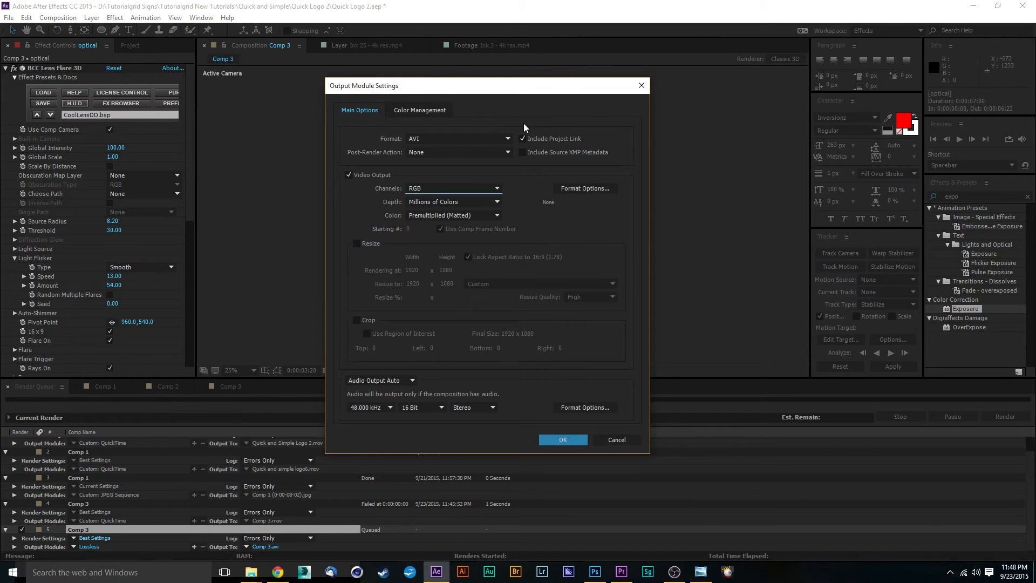
left_click(484, 139)
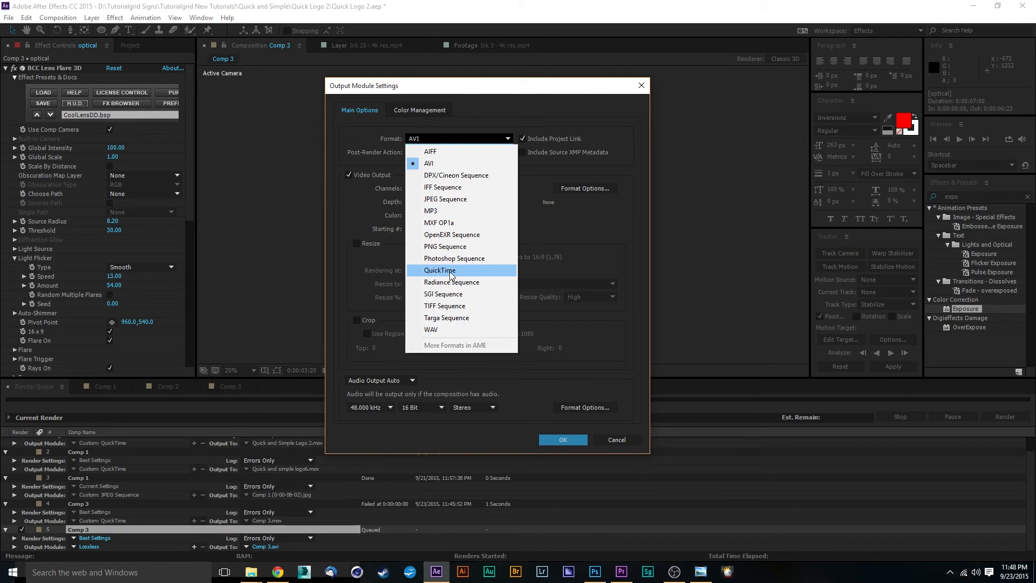
left_click(491, 270)
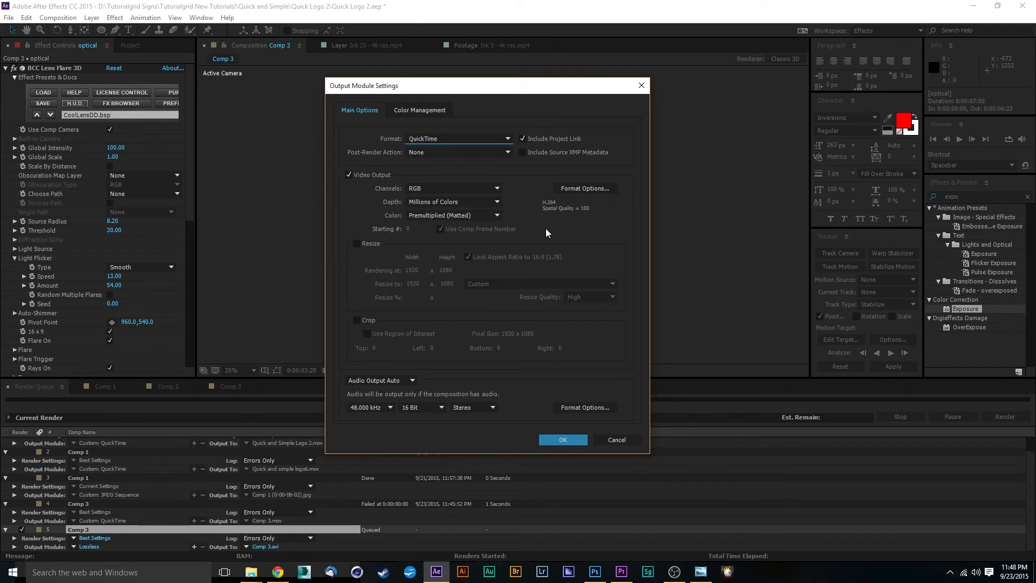
In the QuickTime format options, choose the Animation video codec and accept the options
left_click(581, 189)
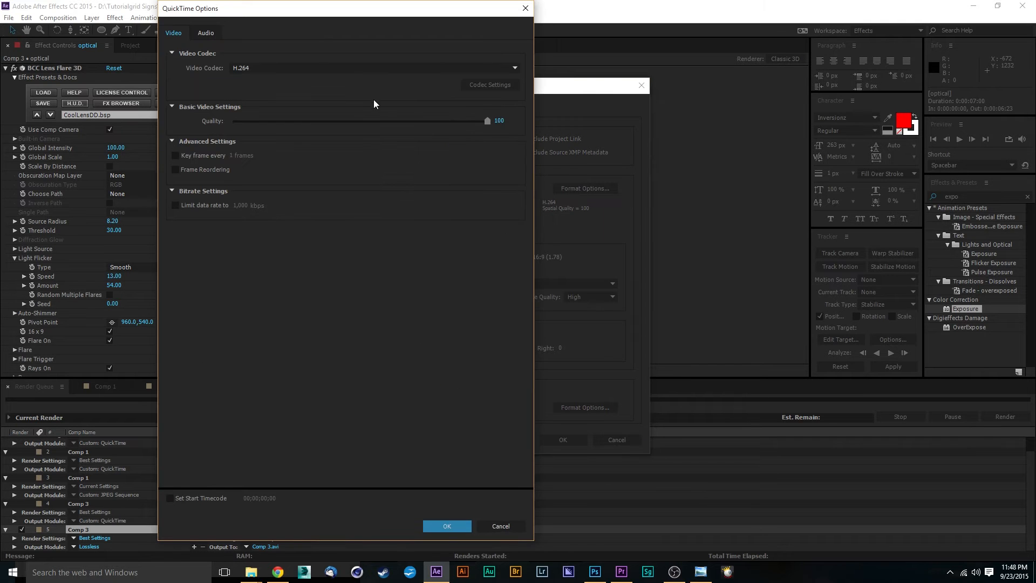
left_click(270, 68)
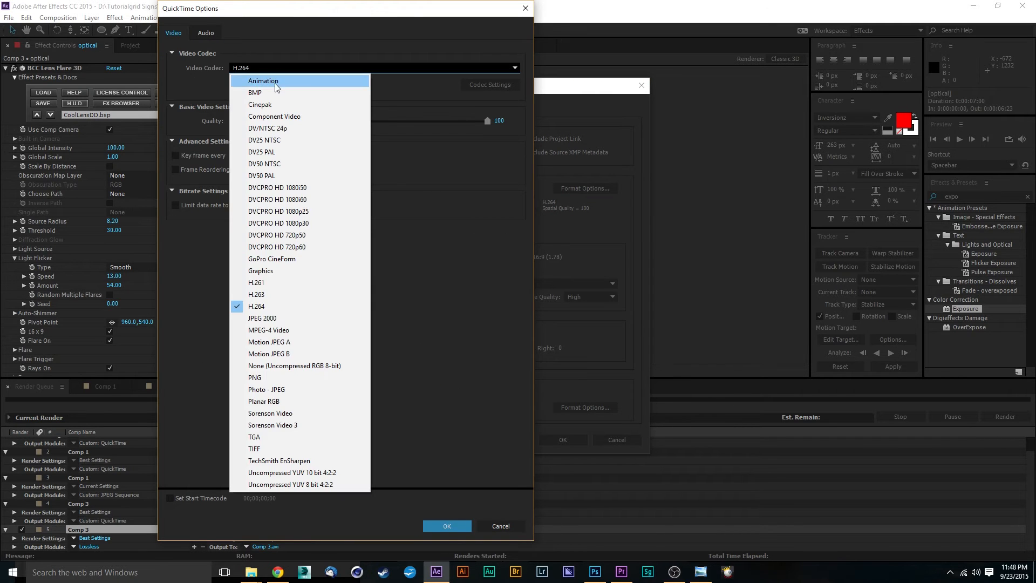
left_click(275, 84)
left_click(445, 527)
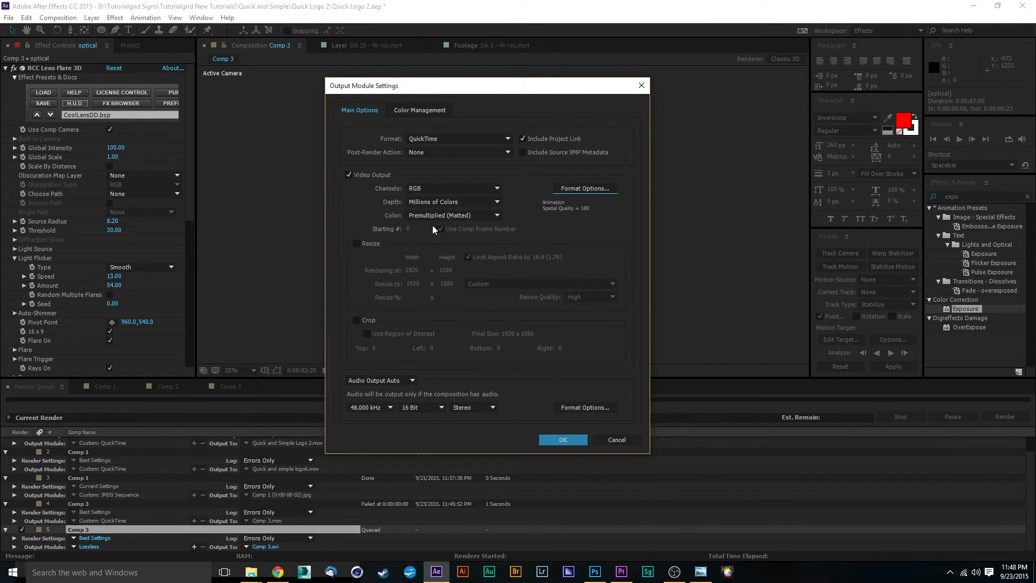
Set the video output channels to RGB + Alpha, check the depth choices, and keep the color option at Premultiplied (Matted)
left_click(423, 184)
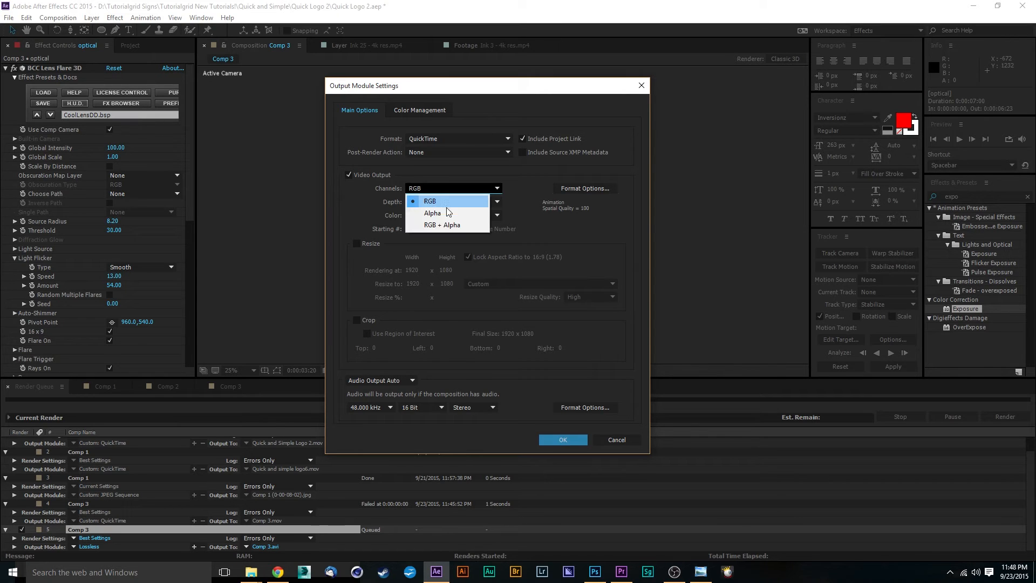
left_click(445, 225)
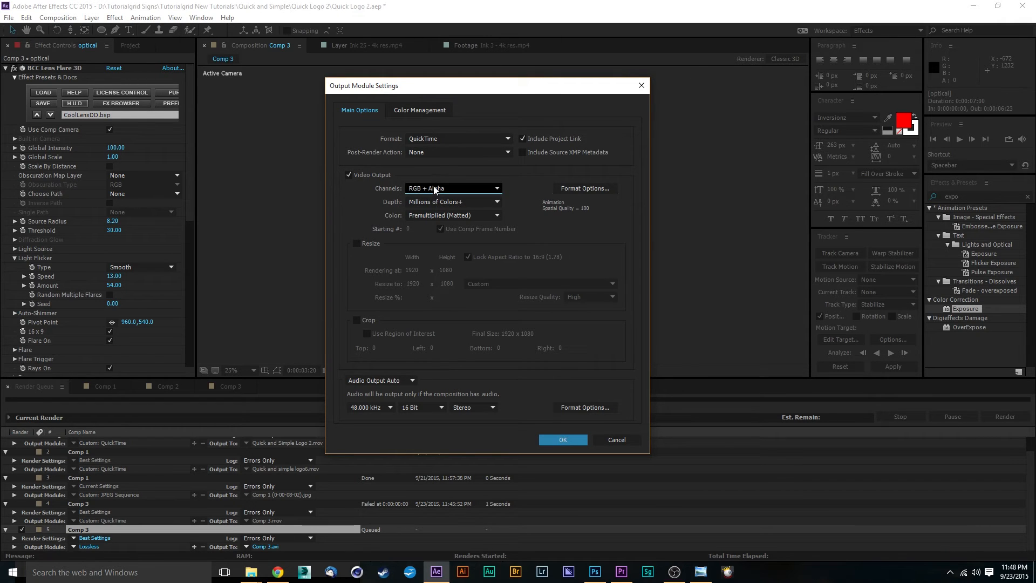
left_click_drag(451, 87, 579, 78)
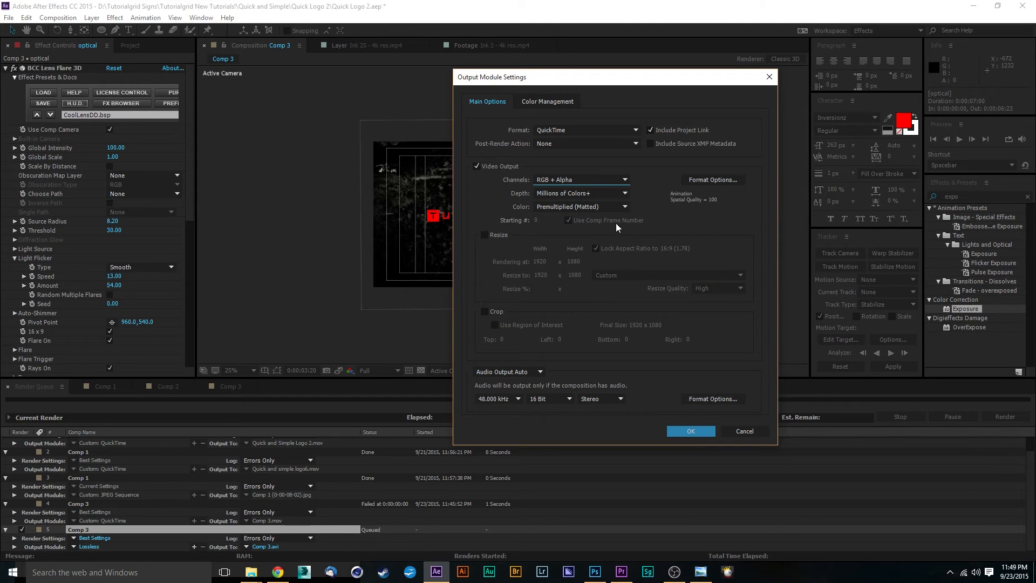
left_click(591, 193)
left_click(588, 192)
left_click(619, 206)
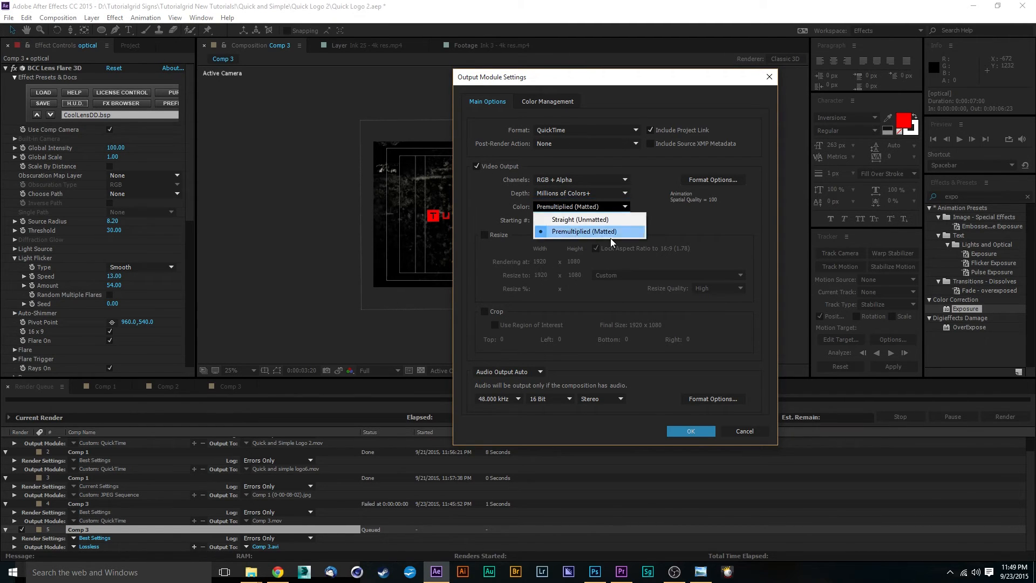
left_click(594, 232)
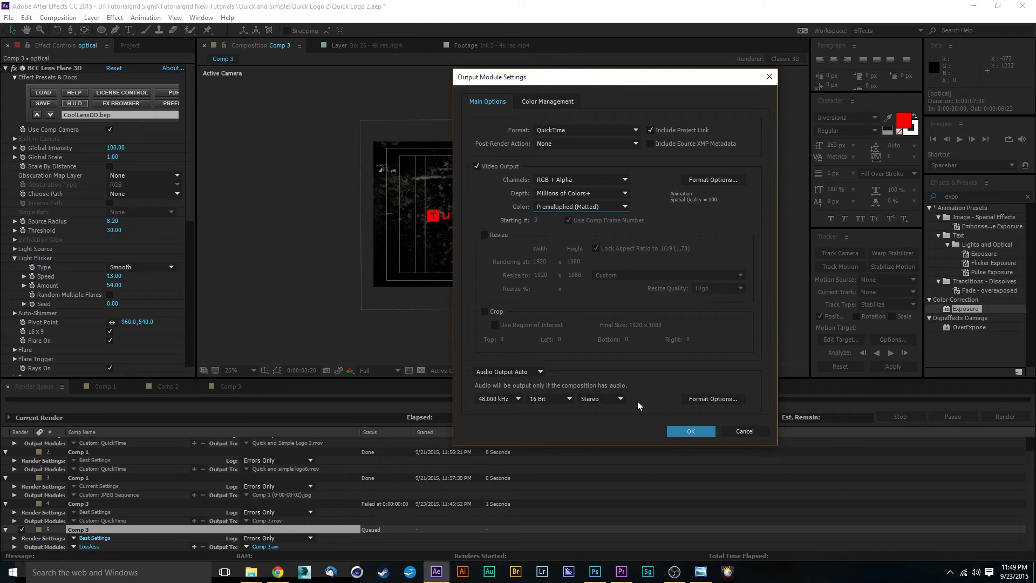
Check the color management options and accept the output module settings for the queued Comp 3
left_click(562, 101)
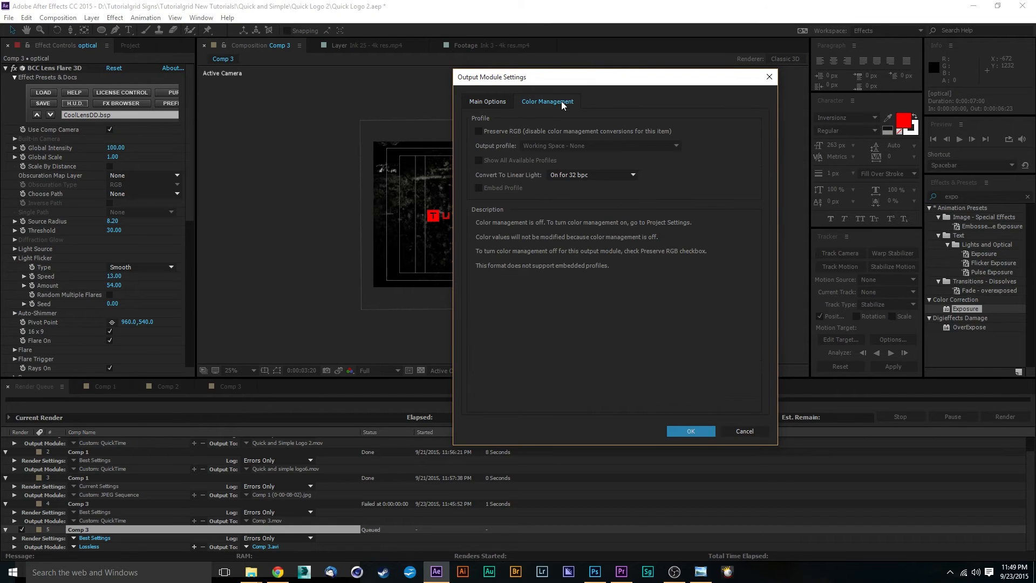
left_click(489, 102)
left_click(692, 431)
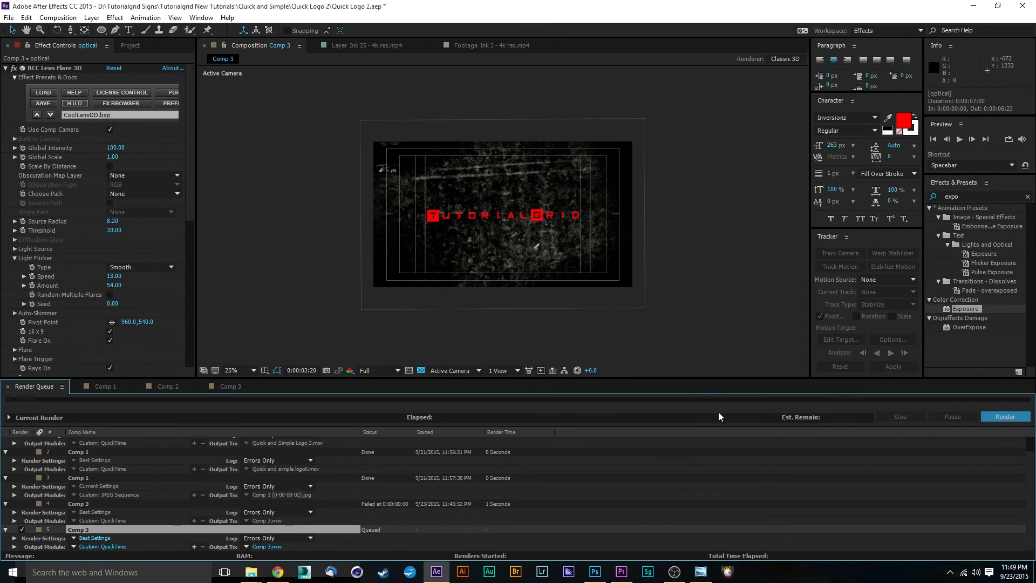
Try to render Comp 3 as Comp 3.mov into the Tutorialgrid Signs folder
left_click(260, 547)
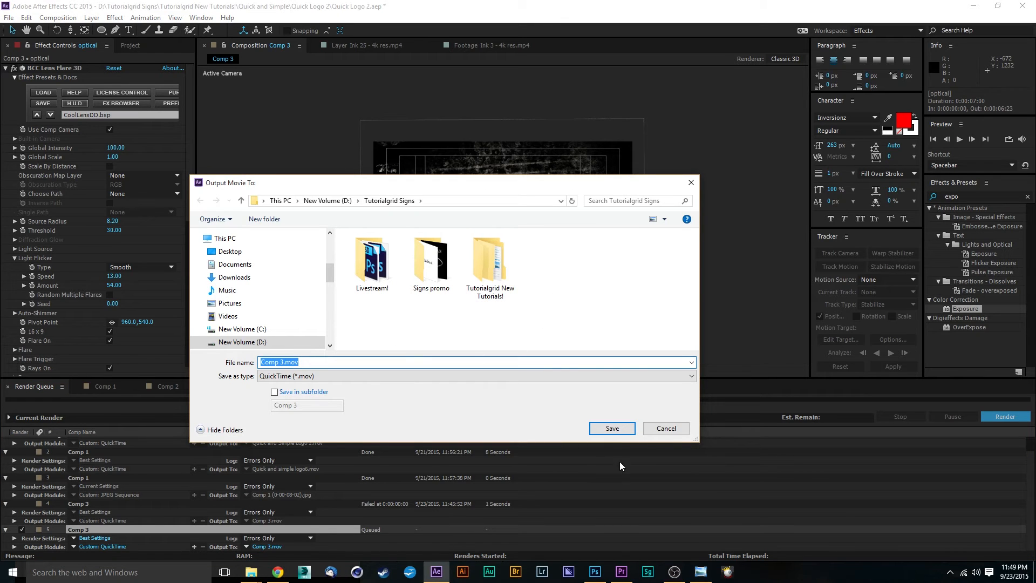
left_click(628, 429)
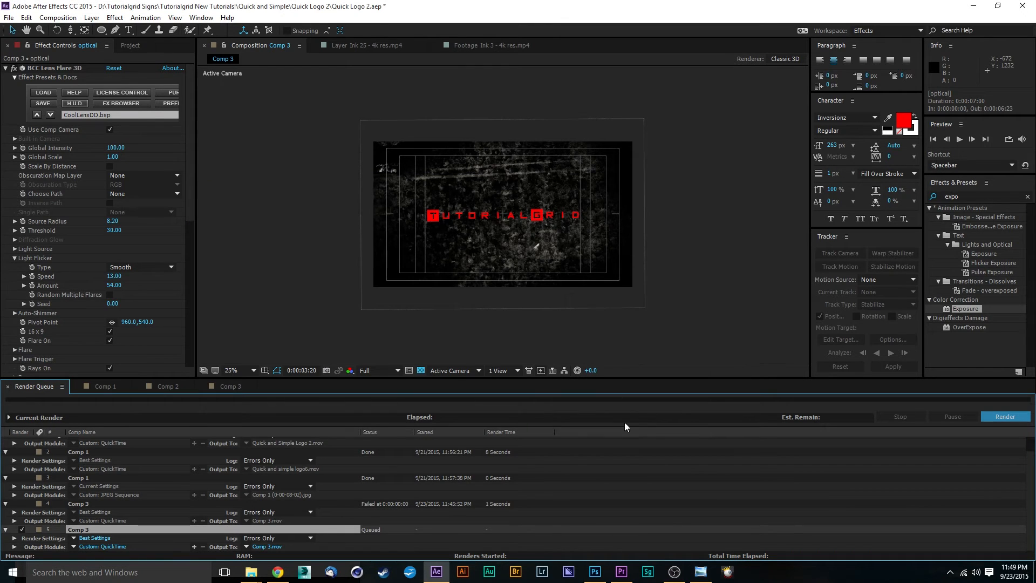
left_click(1012, 421)
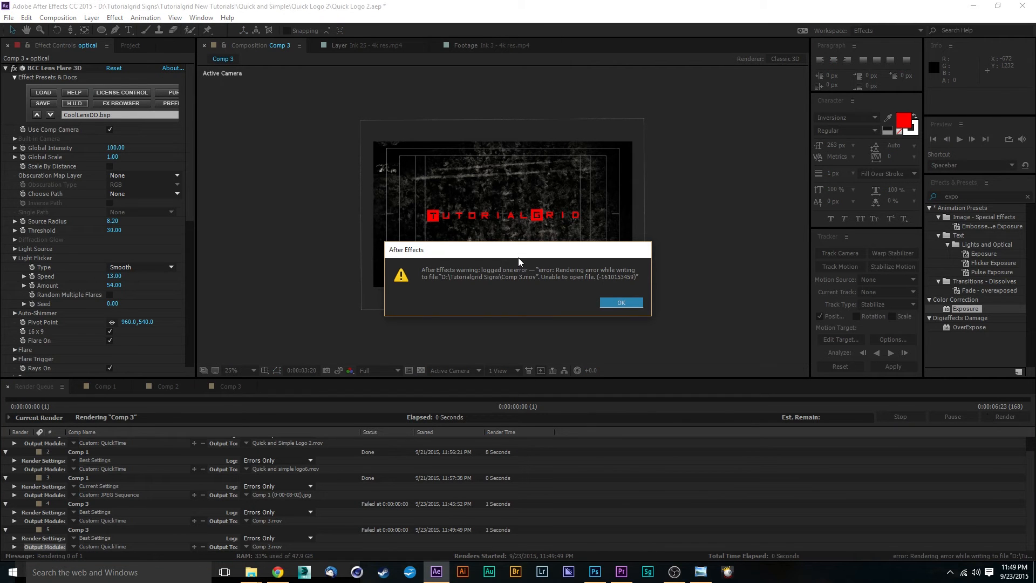
left_click_drag(519, 254, 506, 176)
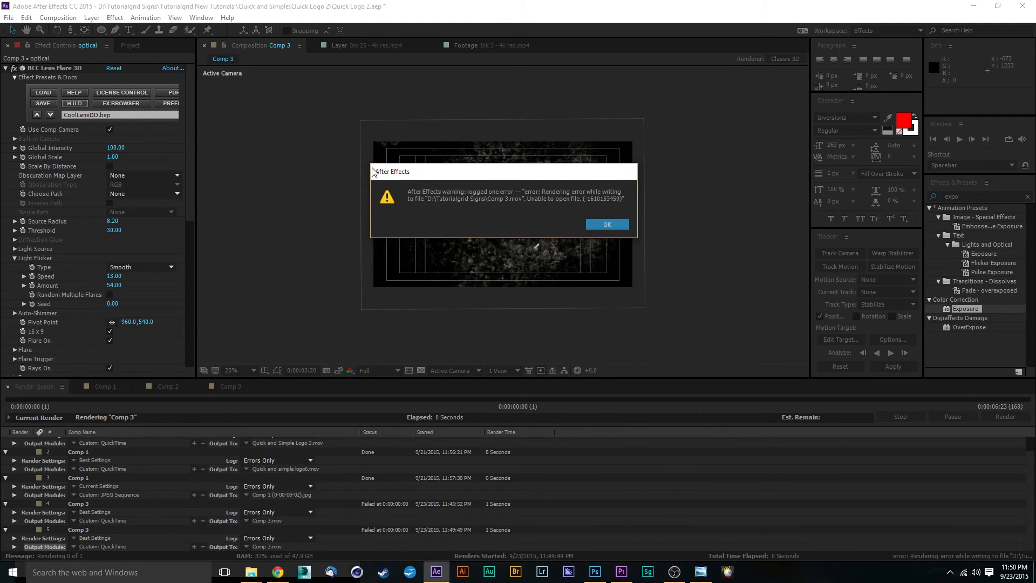
left_click(607, 225)
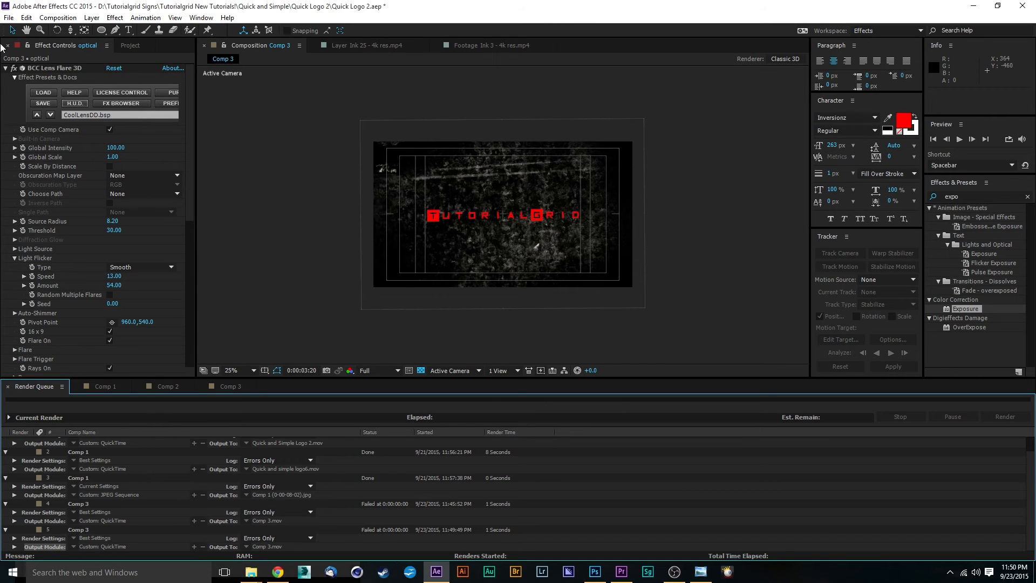
Add Comp 3 to the render queue again and set the new item's output format to QuickTime
left_click(9, 17)
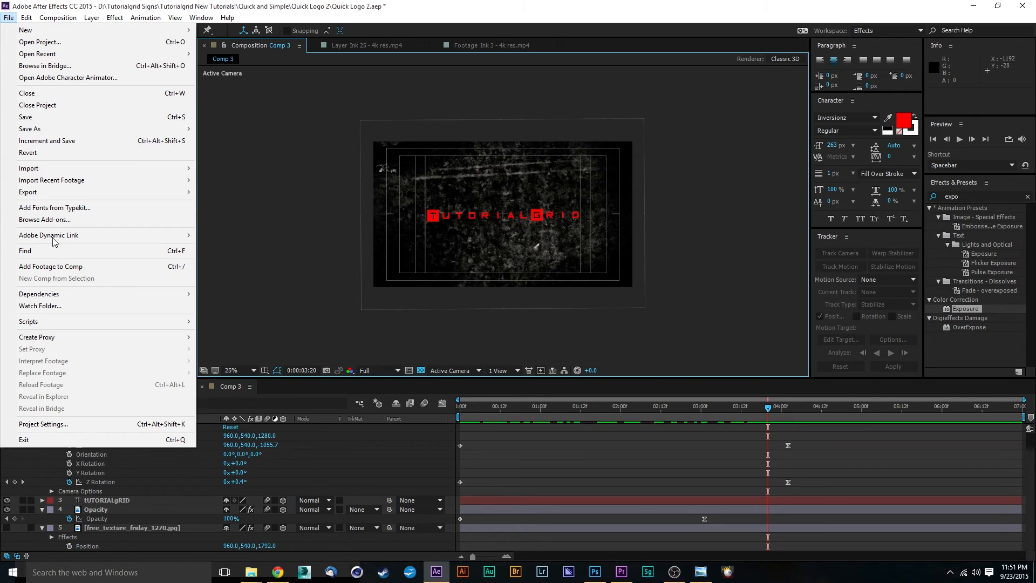
left_click(281, 203)
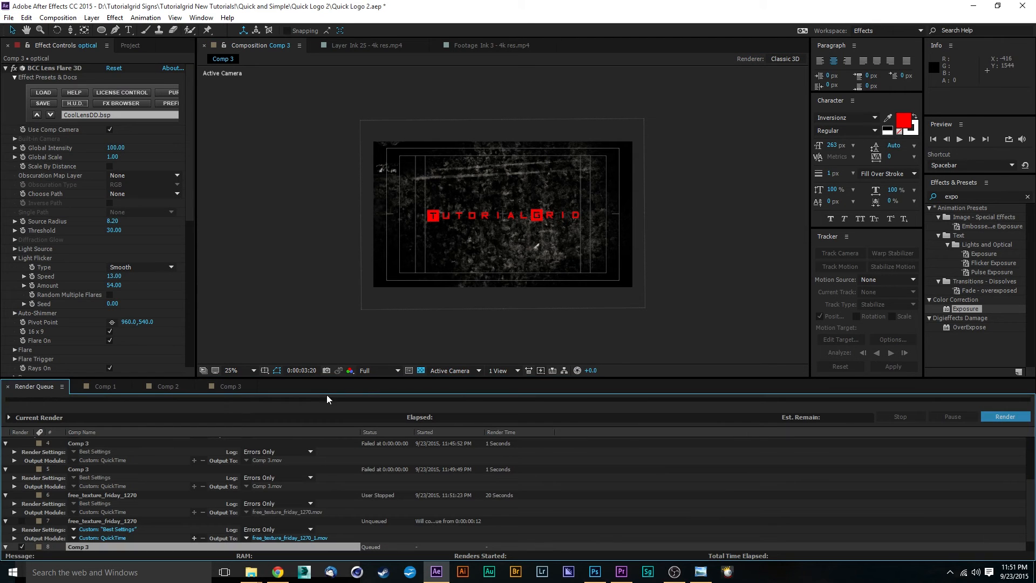
scroll(193, 509, "down", 1)
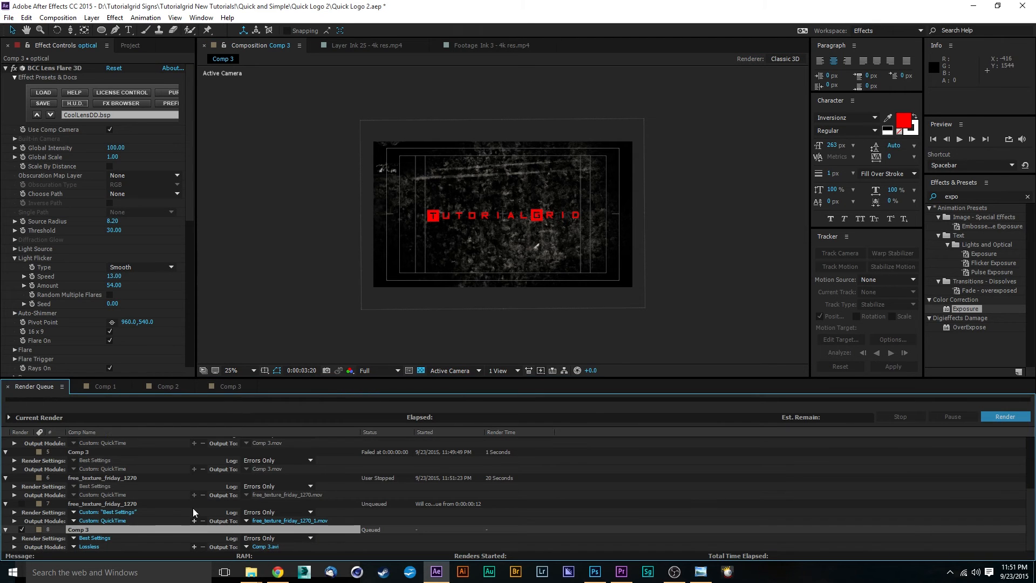
left_click(89, 547)
left_click(585, 130)
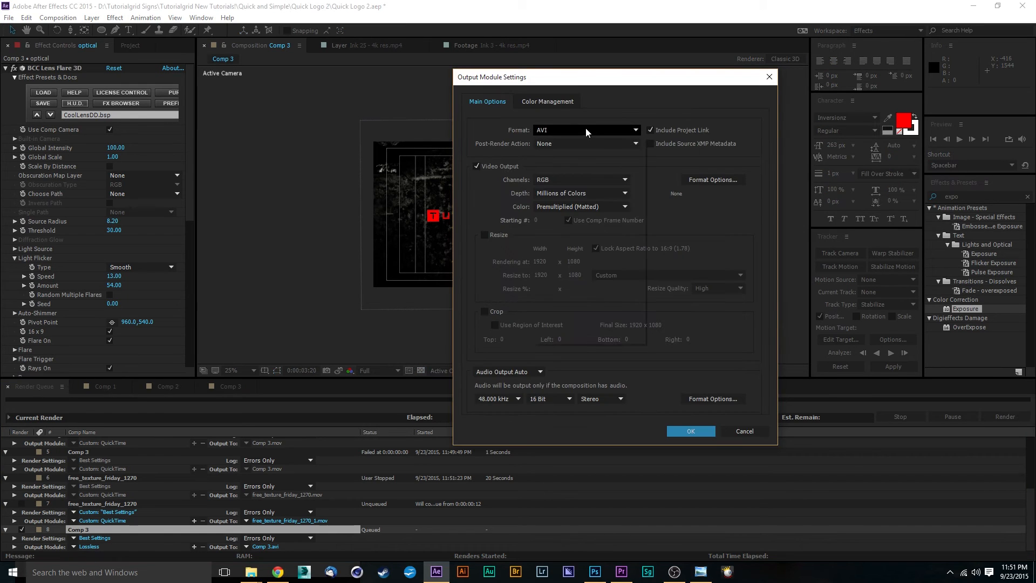
left_click(587, 262)
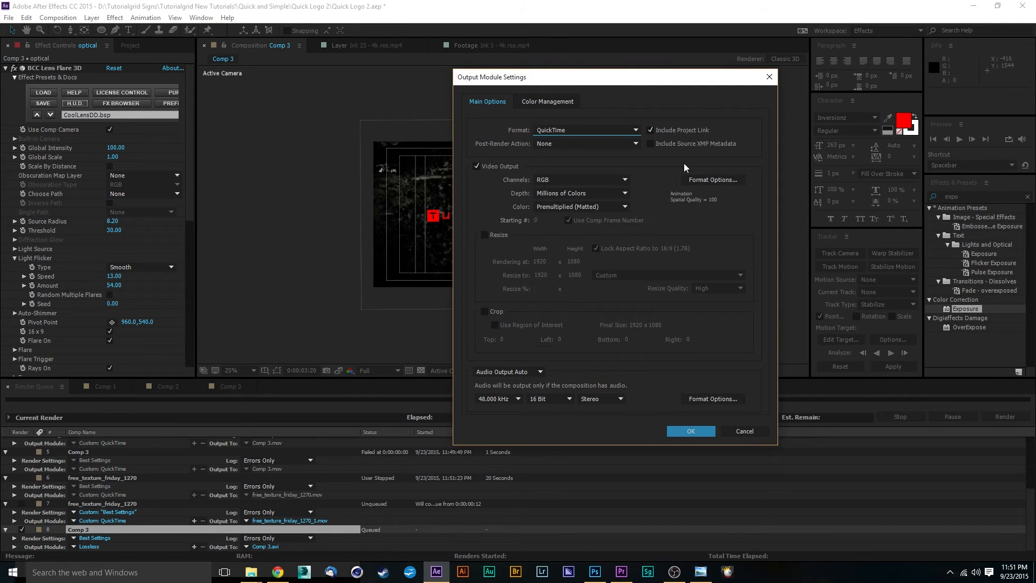
Keep the Animation codec in the QuickTime options, set the channels to RGB + Alpha, and accept the output module settings
left_click(707, 181)
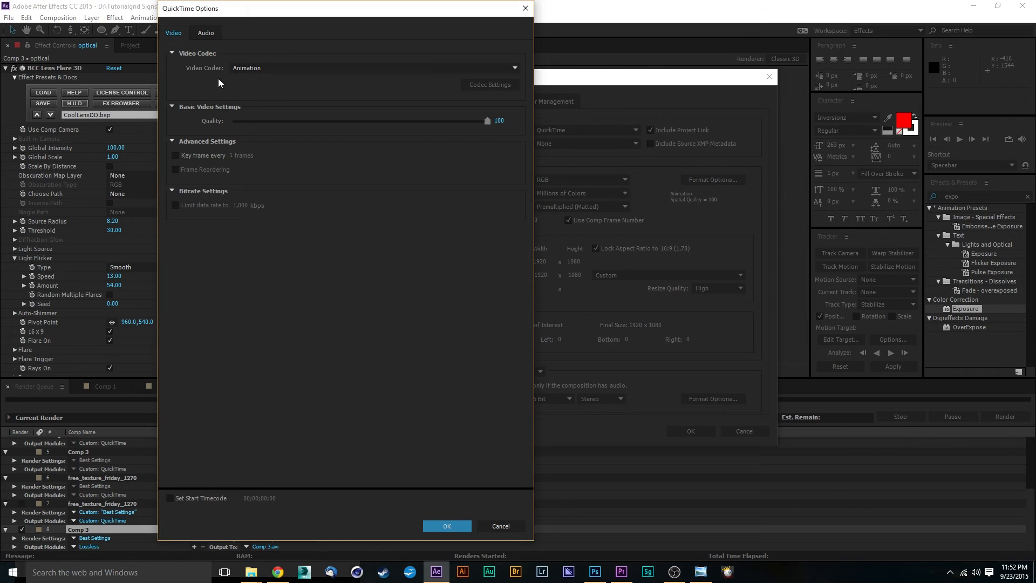
left_click(447, 527)
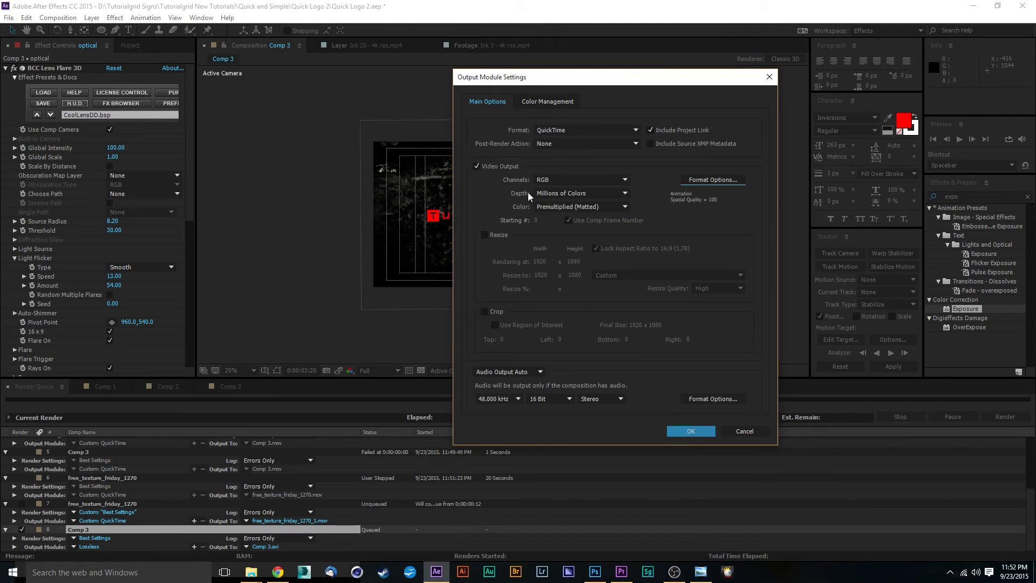
left_click(545, 180)
left_click(559, 217)
left_click(691, 431)
Set the output file to Comp 3.mov on the Storage (E:) drive and start the render
left_click(269, 547)
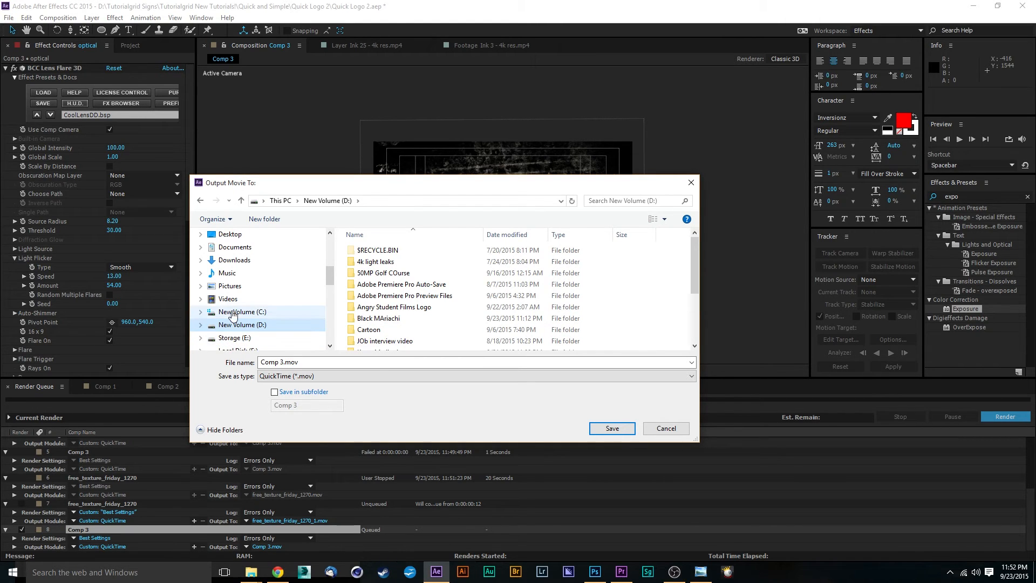
left_click(238, 338)
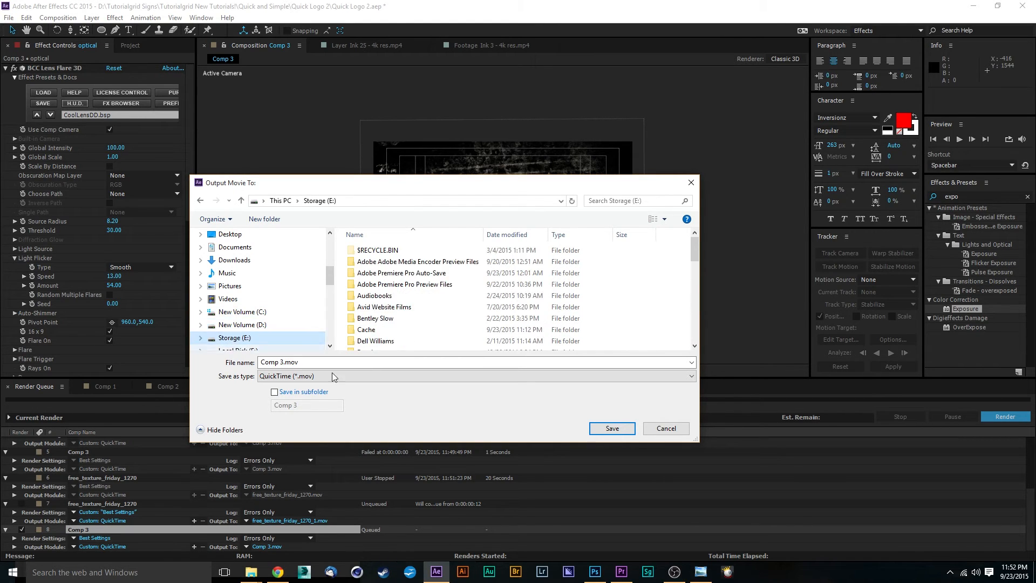
left_click(613, 430)
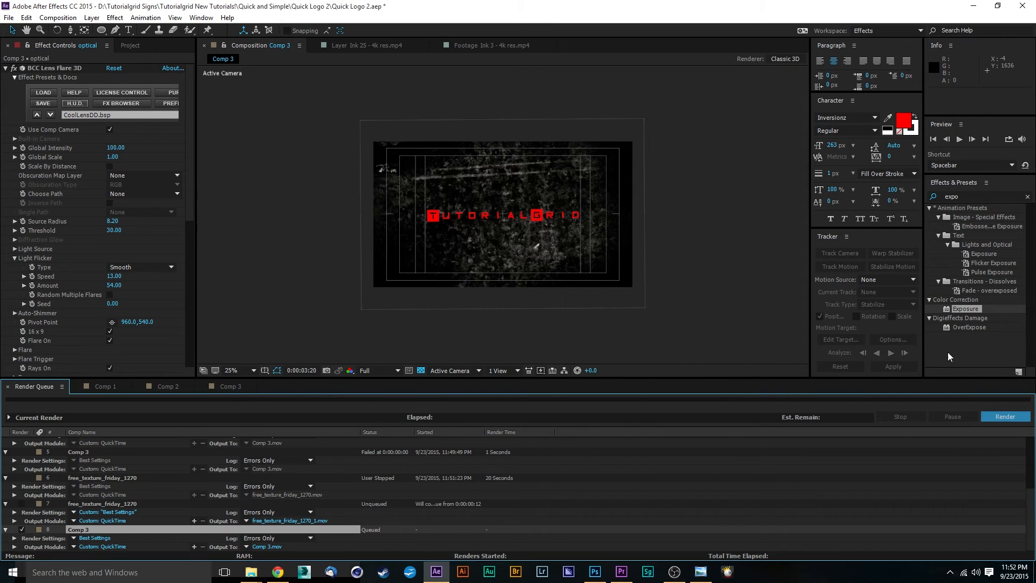
left_click(1005, 418)
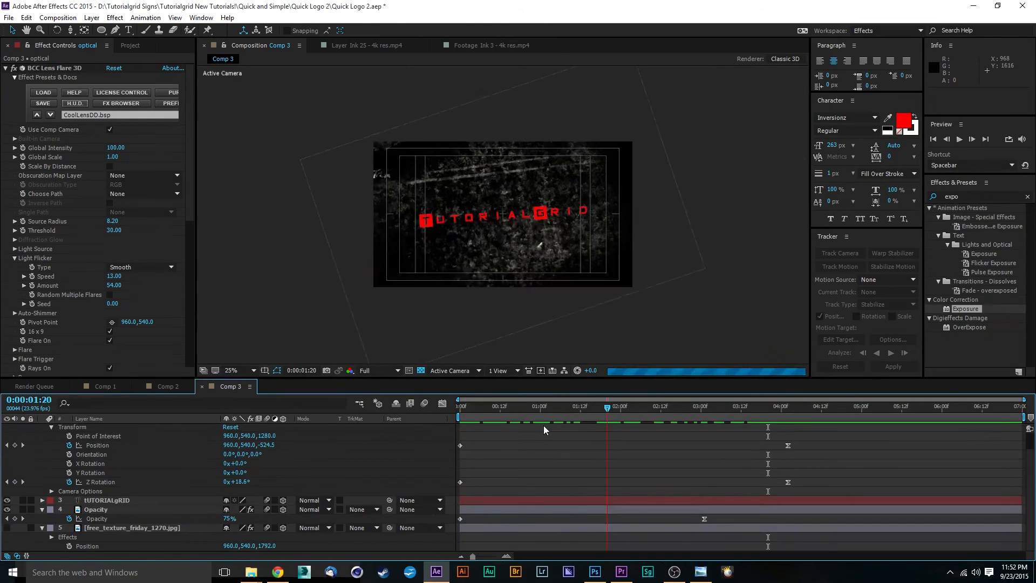
Preview the logo animation in the Comp 3 timeline and hide the Opacity layer
left_click_drag(532, 411, 775, 423)
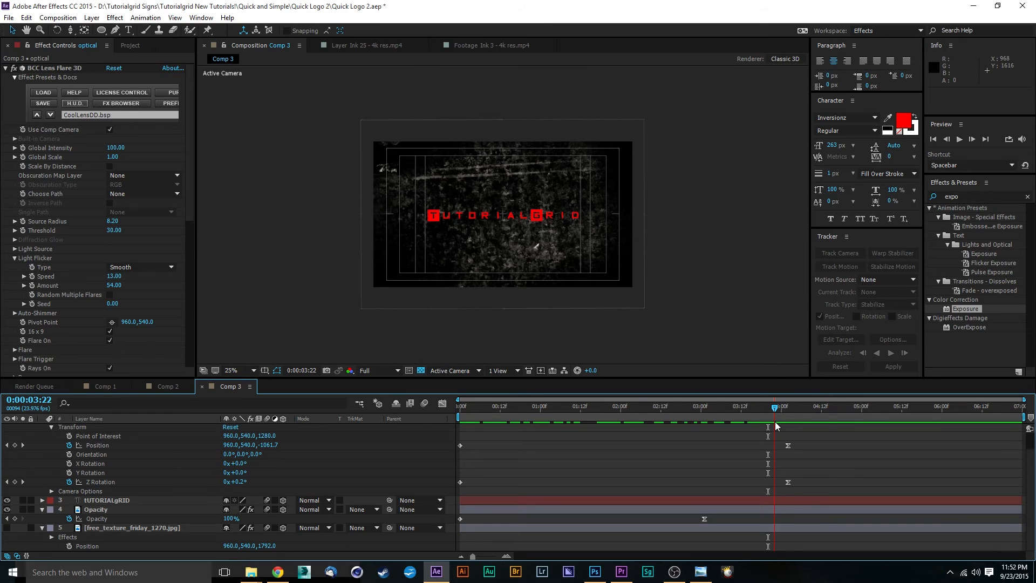
key("space")
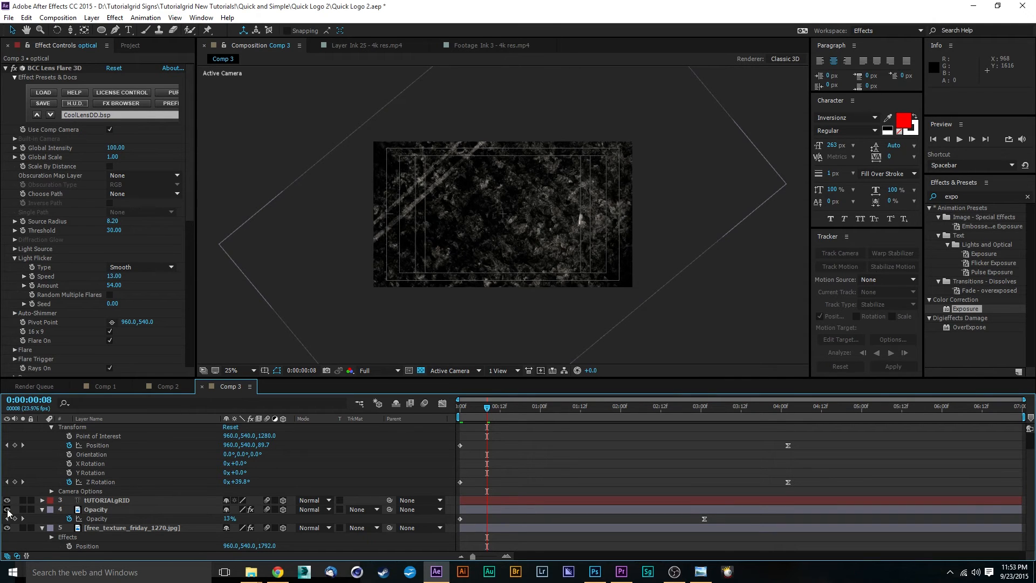
left_click(7, 510)
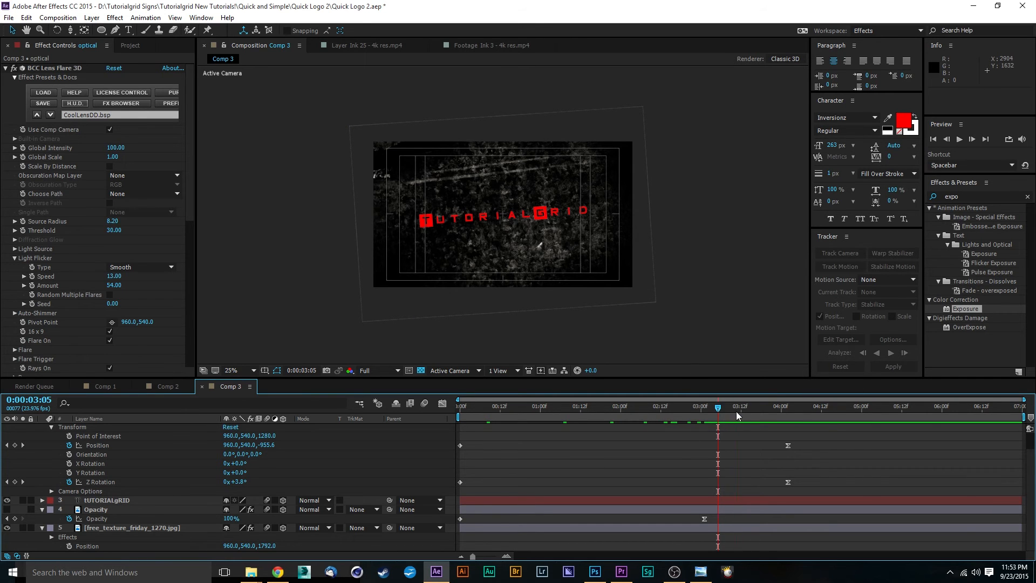
Go to 0:00:04:06 in Comp 3 and send that single frame to the render queue as a file
left_click(883, 408)
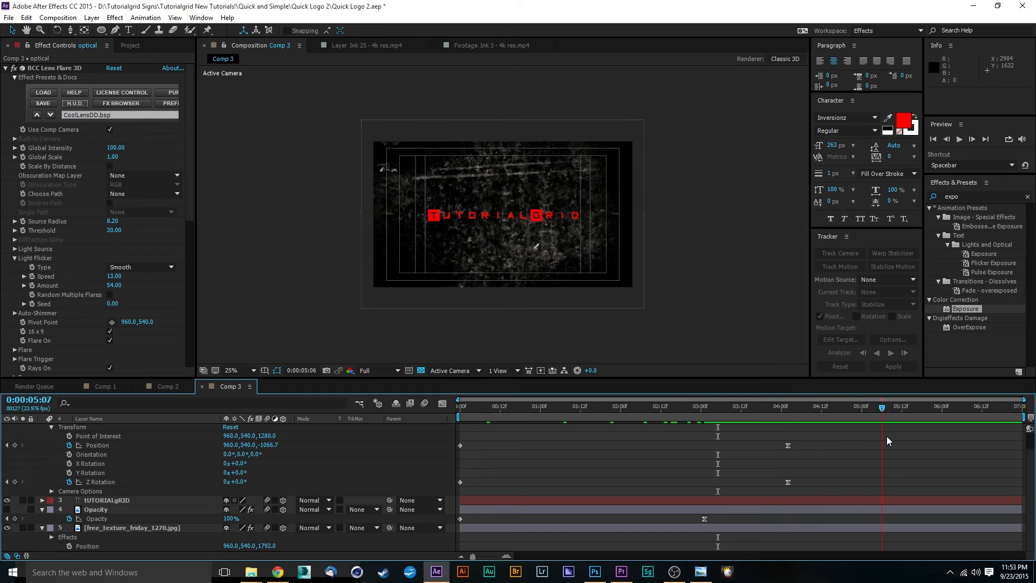
left_click_drag(882, 413, 804, 411)
left_click(51, 19)
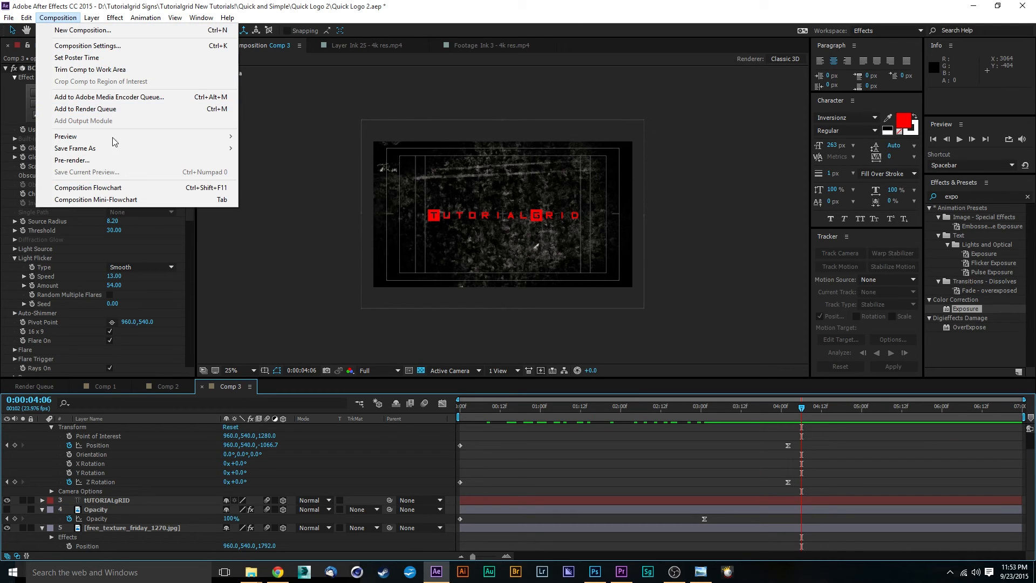
mouse_move(106, 150)
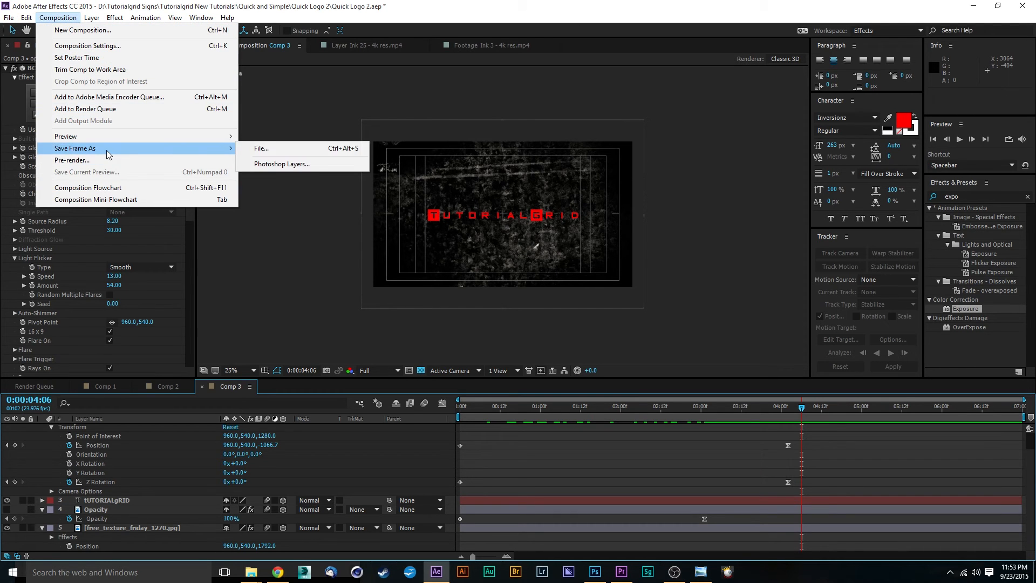
left_click(257, 155)
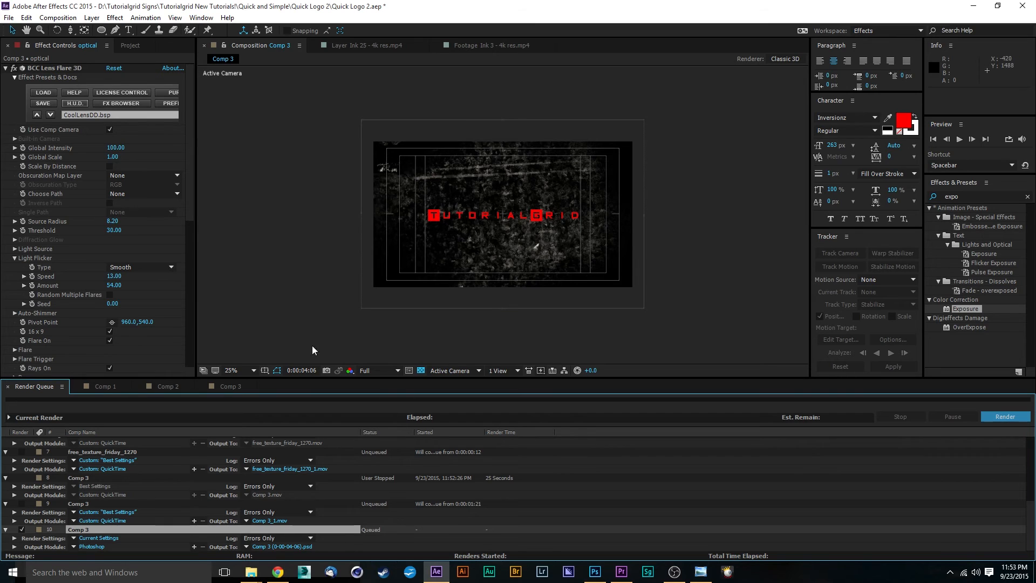
Open the queued frame's output module settings and set the format to JPEG Sequence
left_click(95, 547)
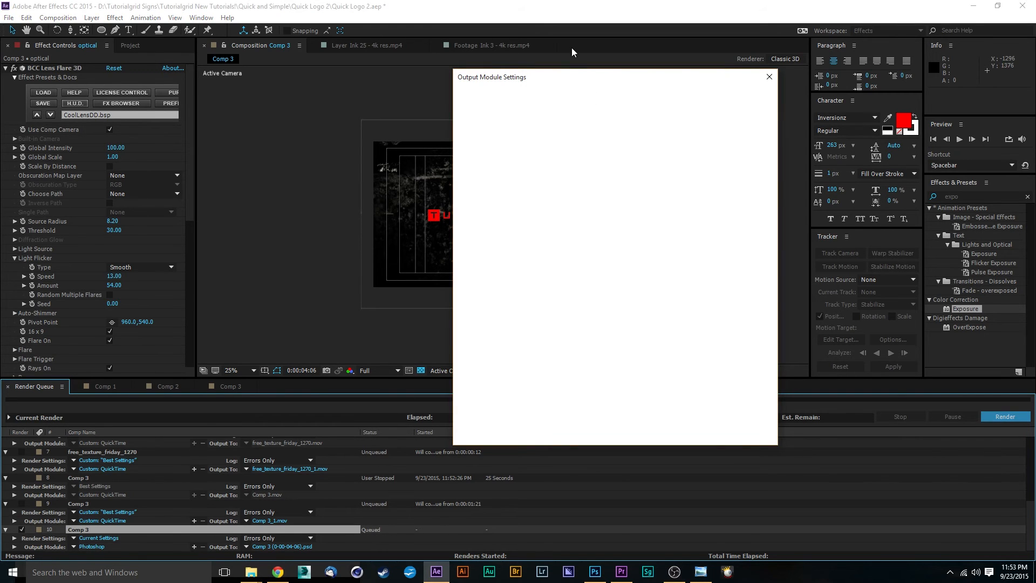
left_click_drag(560, 81, 411, 116)
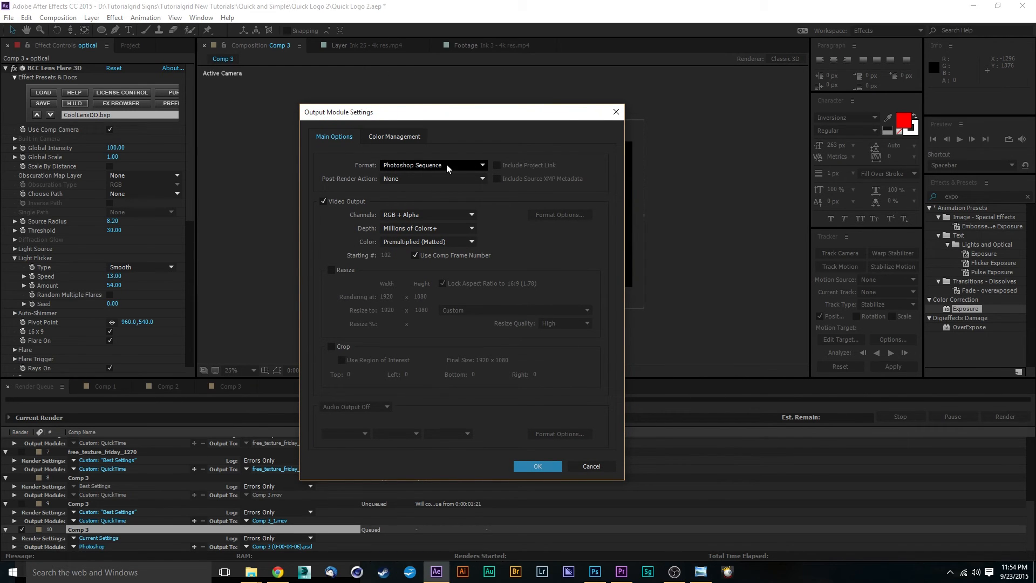
left_click(482, 167)
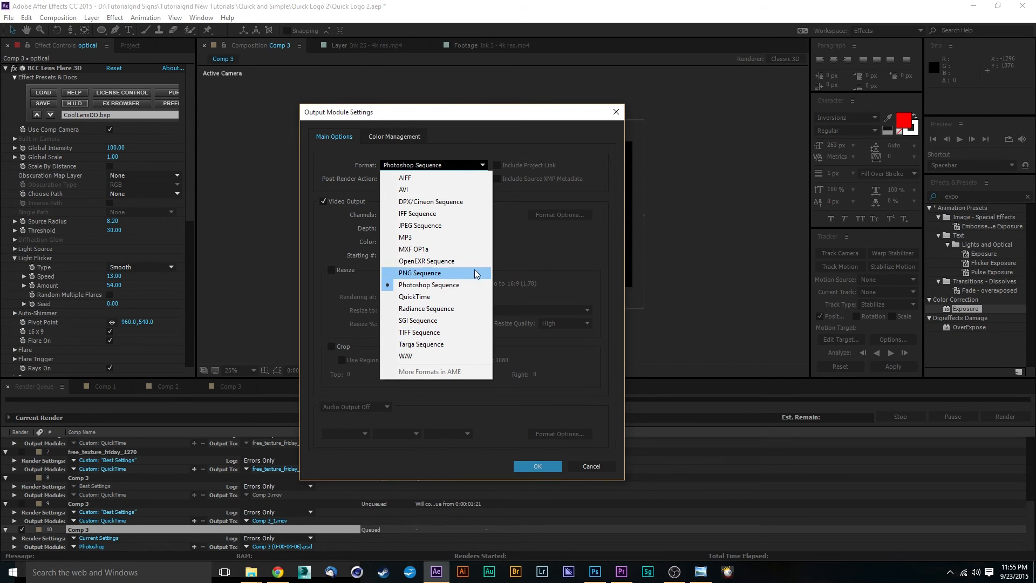
left_click(424, 226)
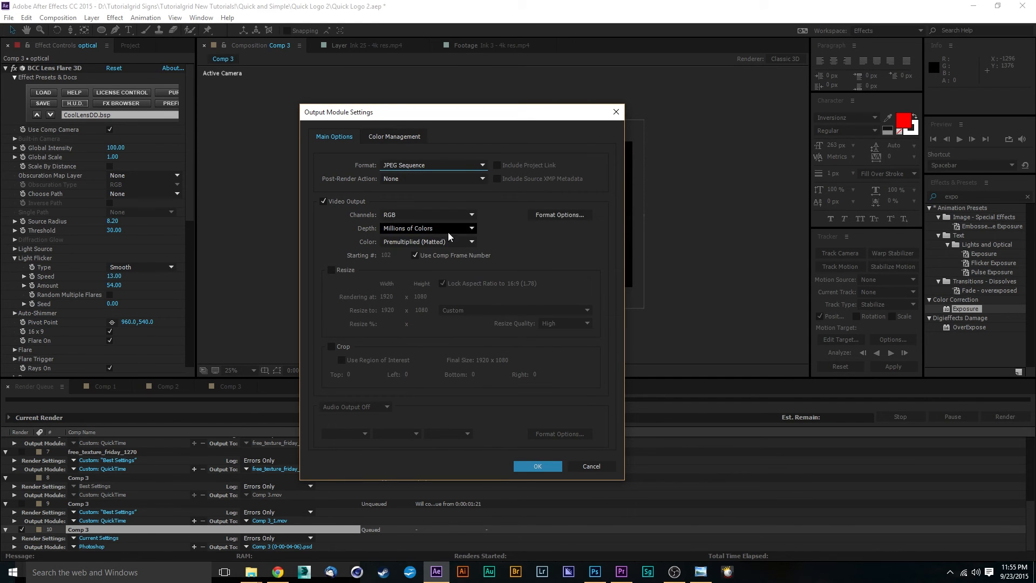
Check the available channel and depth choices for the JPEG output, keeping the channels at RGB
left_click(396, 218)
left_click(408, 226)
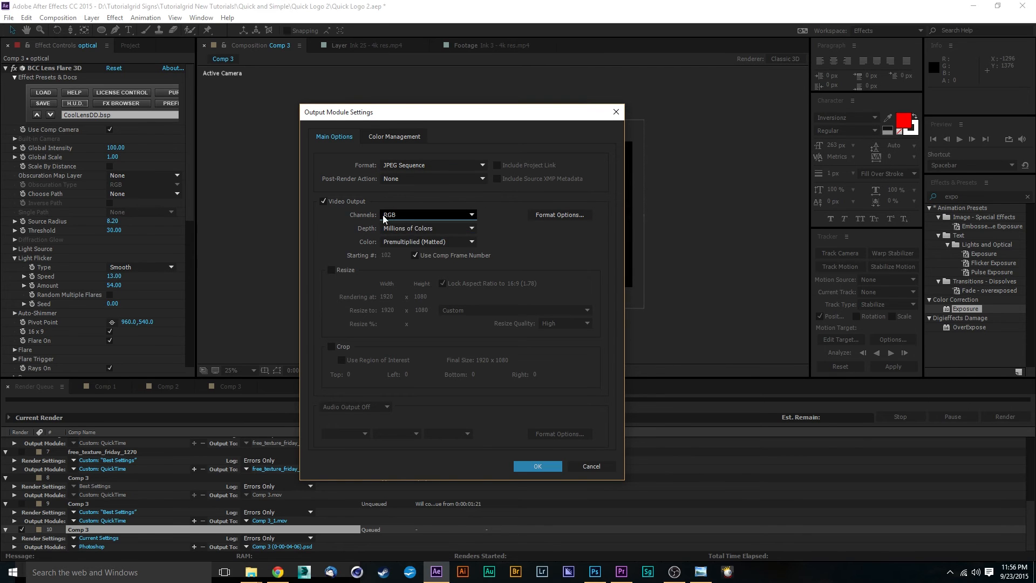
left_click(385, 217)
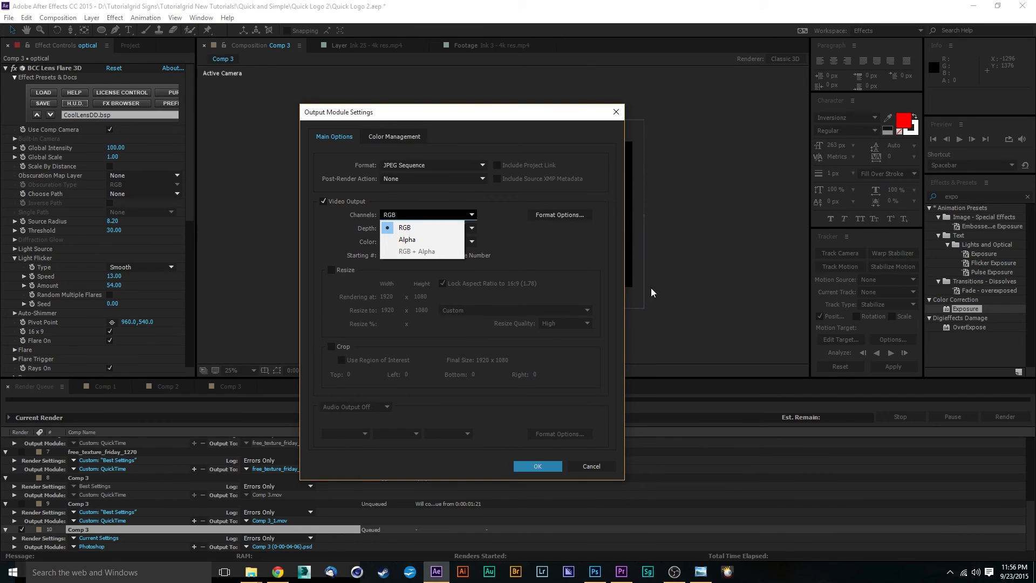
left_click(402, 229)
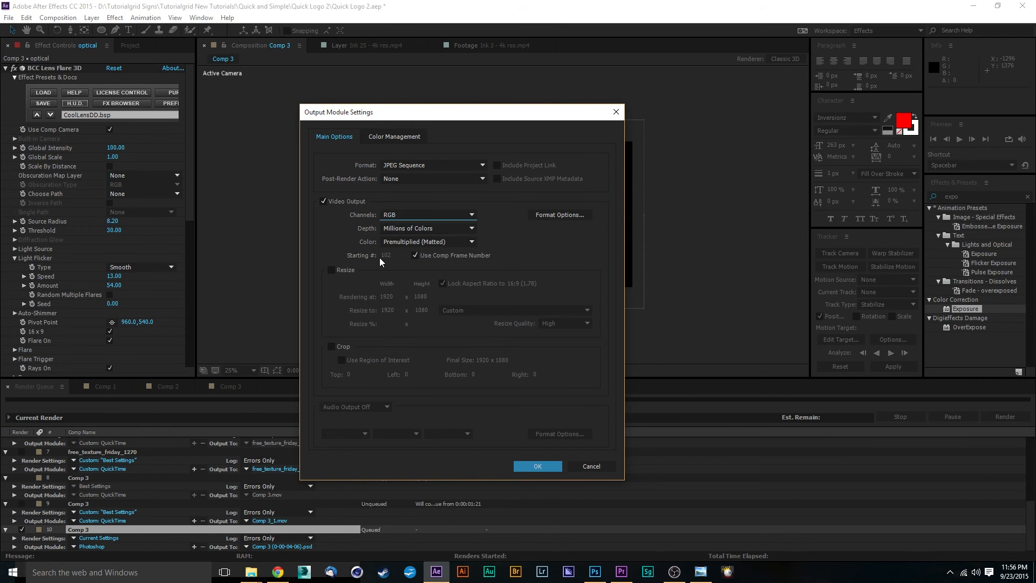
left_click(423, 227)
left_click(426, 254)
Keep the JPEG quality at 10 (Maximum) with Baseline ("Standard"), and accept the JPEG options and output module settings
left_click(576, 219)
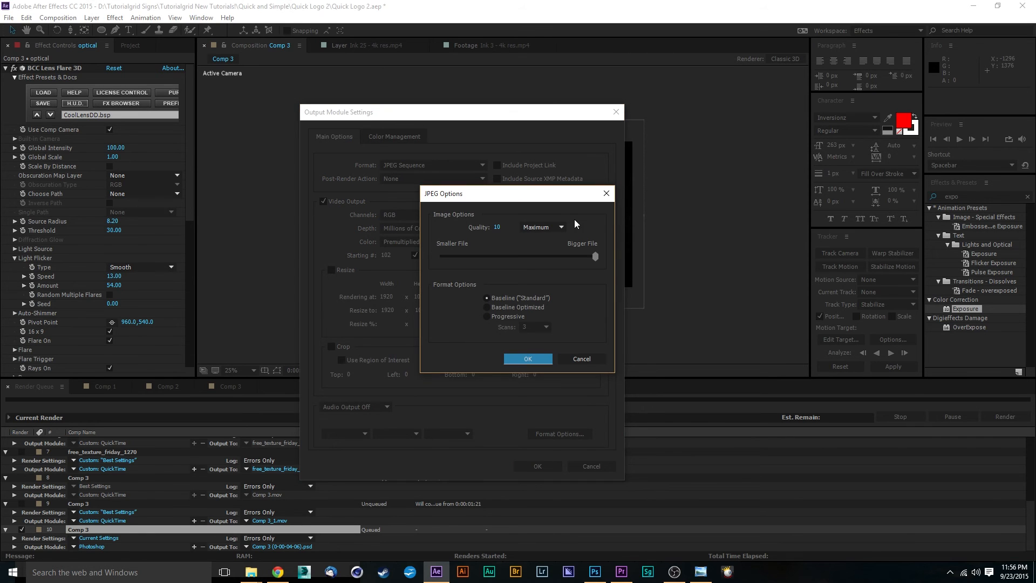
left_click(596, 257)
left_click_drag(594, 252, 536, 253)
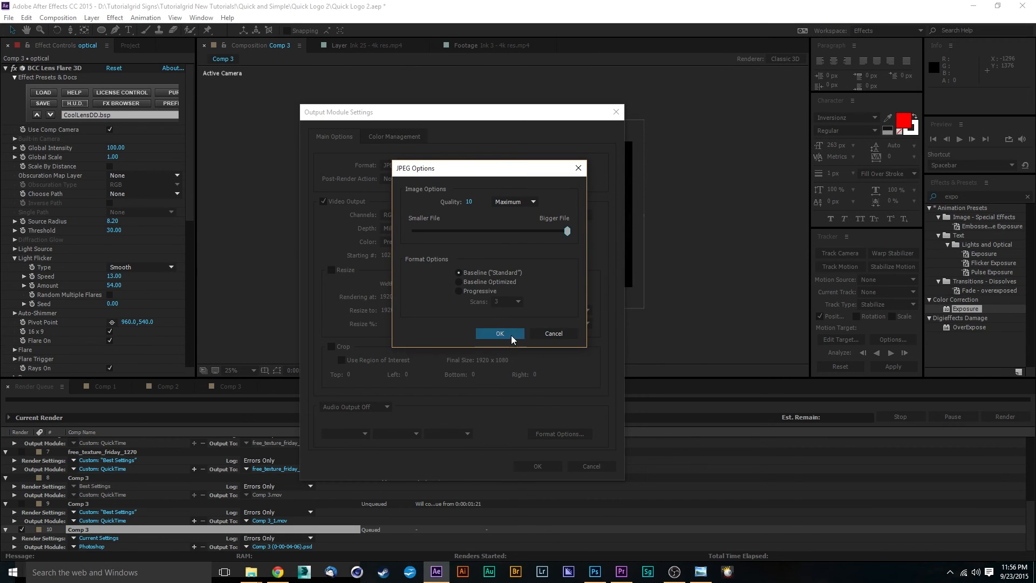
left_click(526, 359)
left_click(539, 465)
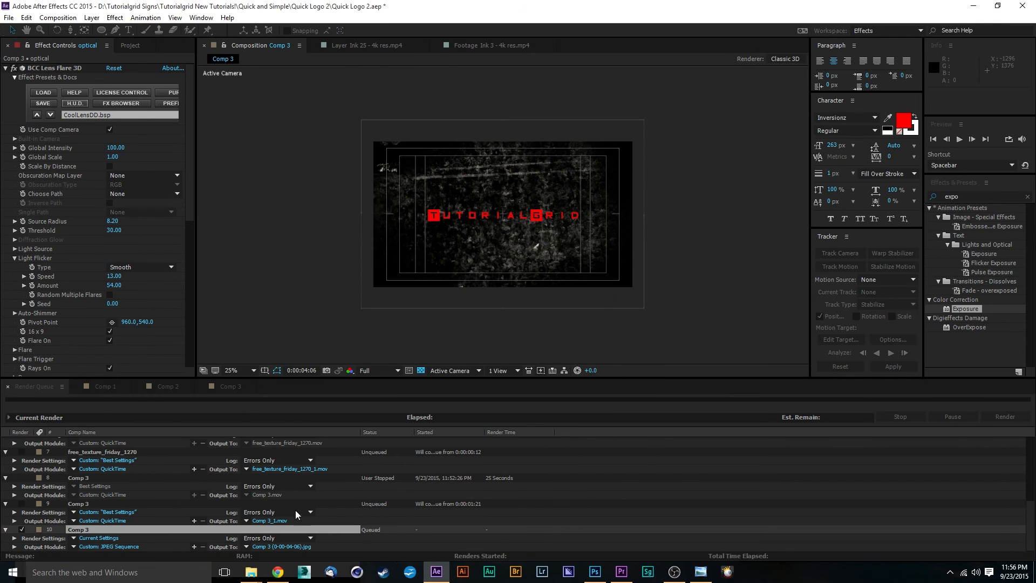
Save the queued JPEG frame to New Volume (D:) as Comp 3 (0-00-04-06).jpg and render it
left_click(290, 547)
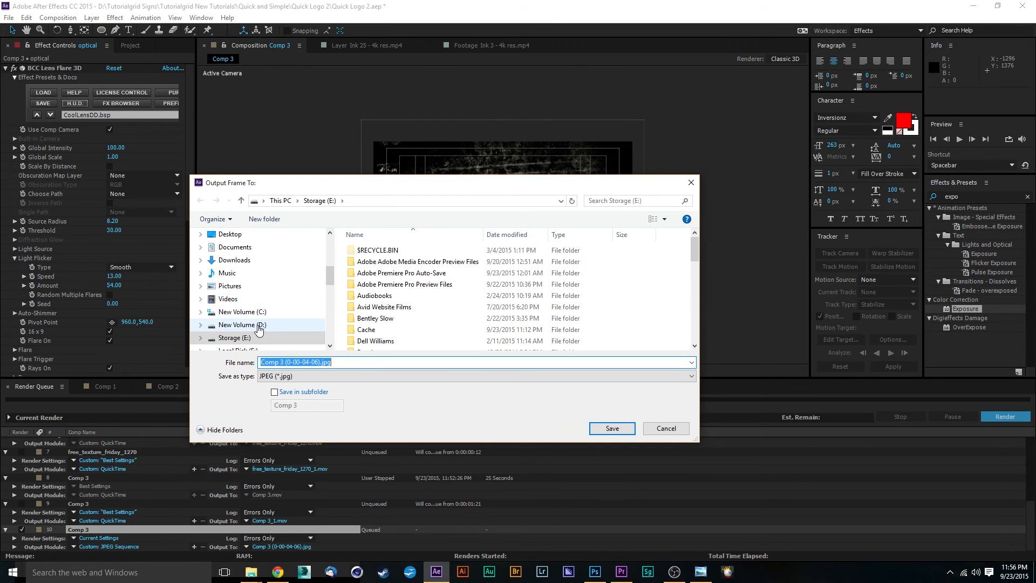
scroll(324, 286, "down", 2)
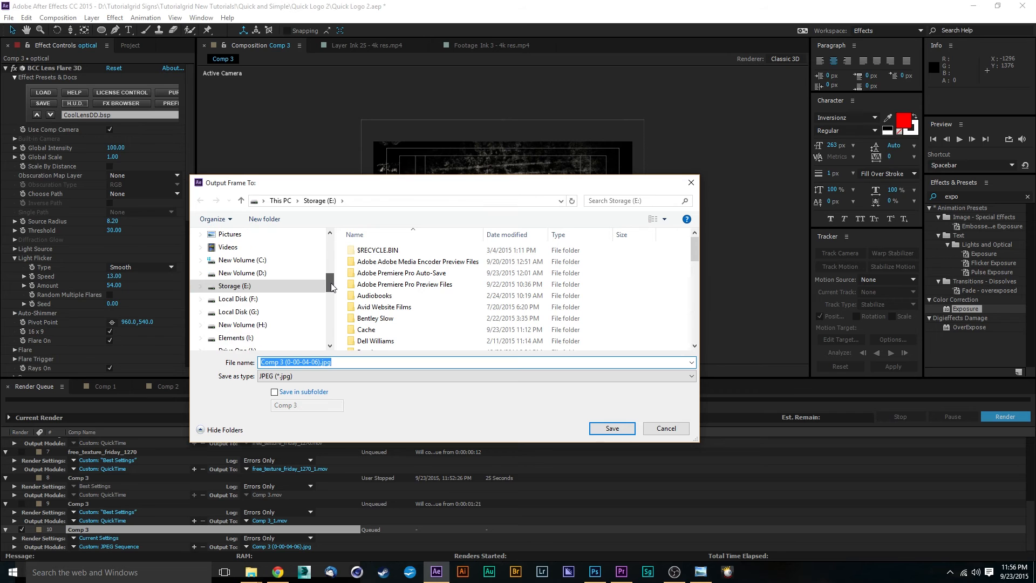
left_click(256, 274)
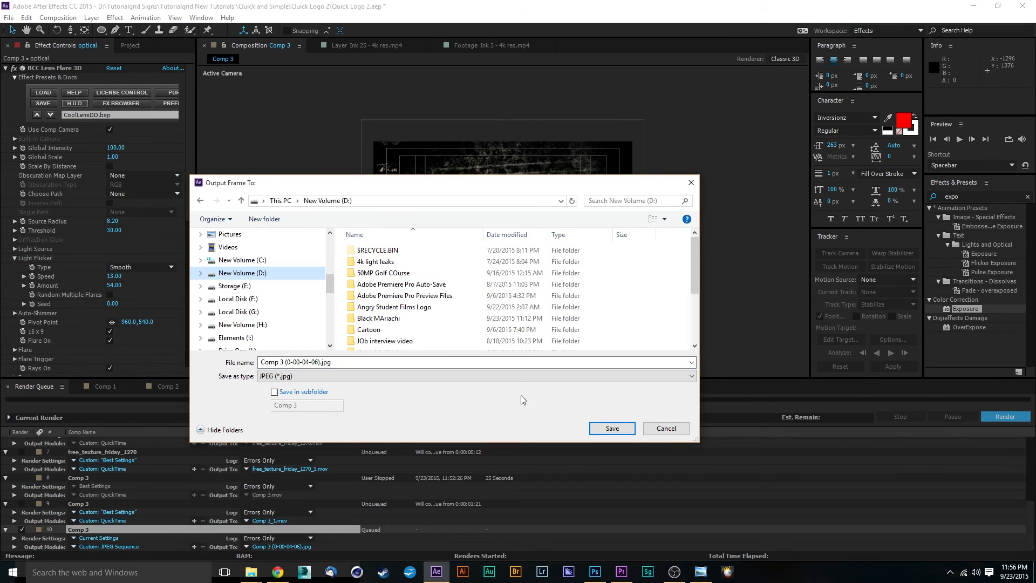
left_click(612, 430)
left_click(1006, 418)
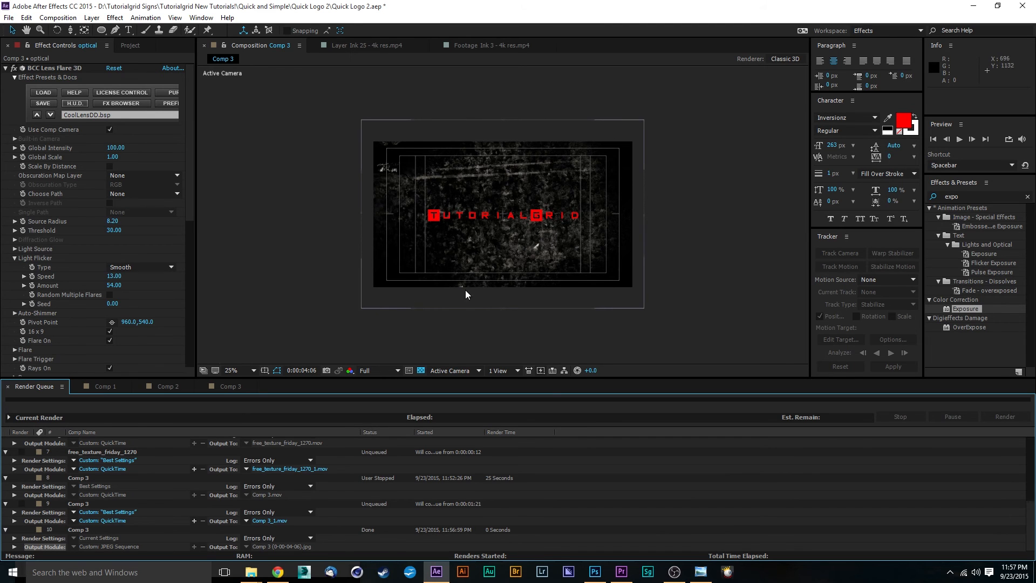
Return to the Comp 3 timeline and play and scrub through the logo animation
scroll(465, 290, "up", 2)
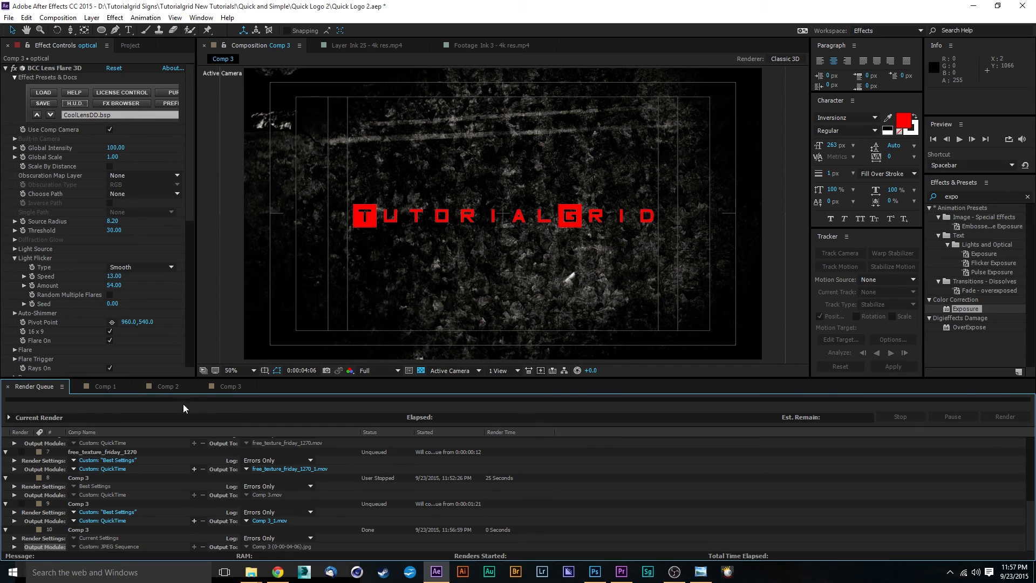
left_click(232, 387)
key("space")
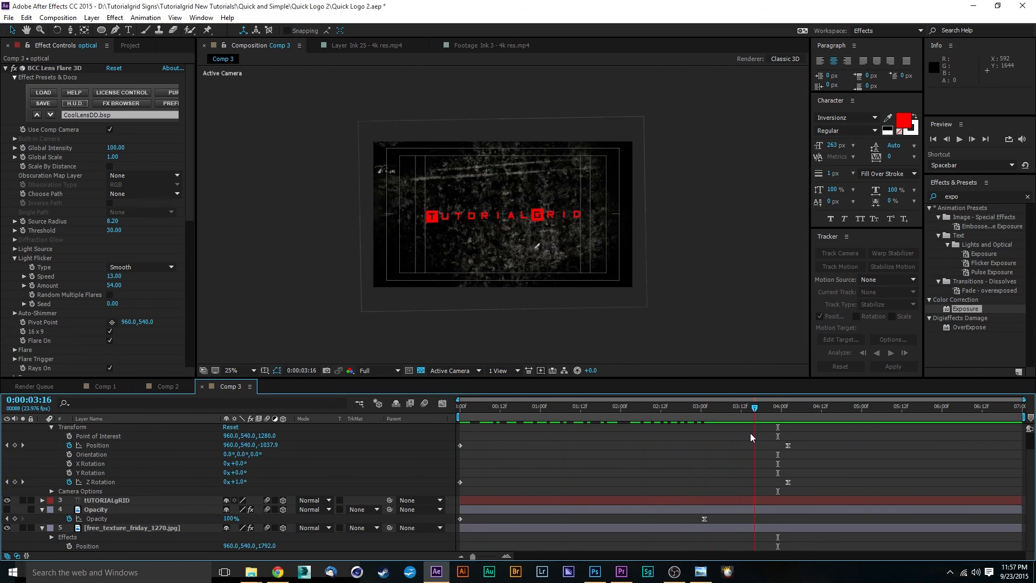
left_click_drag(751, 433, 615, 427)
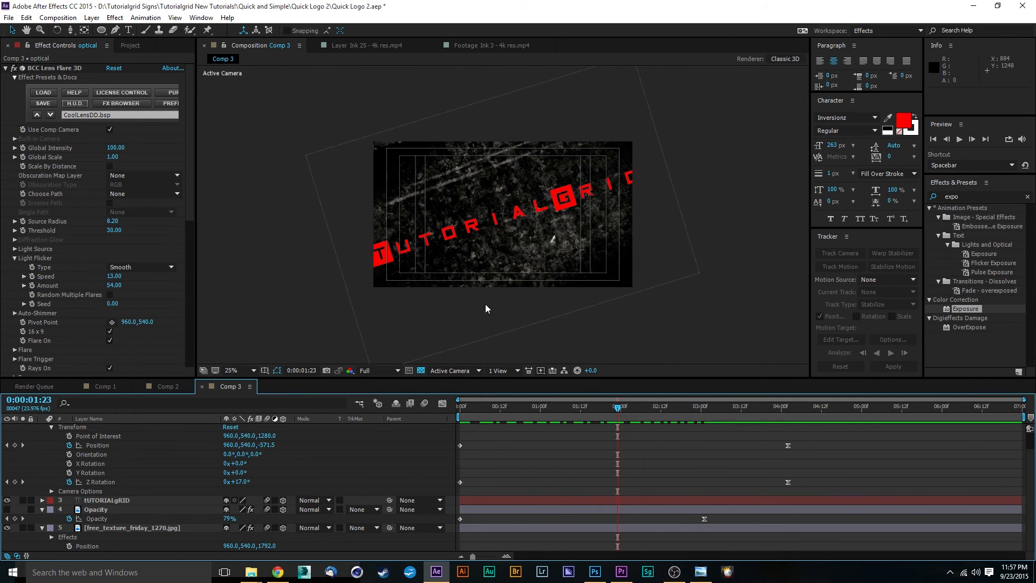
left_click_drag(474, 413, 720, 419)
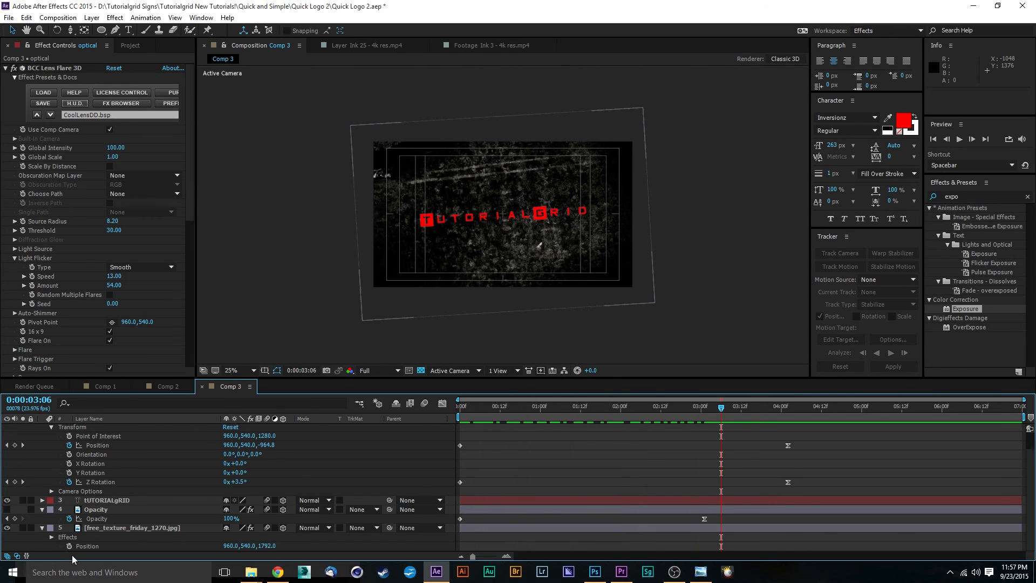
Export Comp 3 to the render queue as a new item
left_click(9, 20)
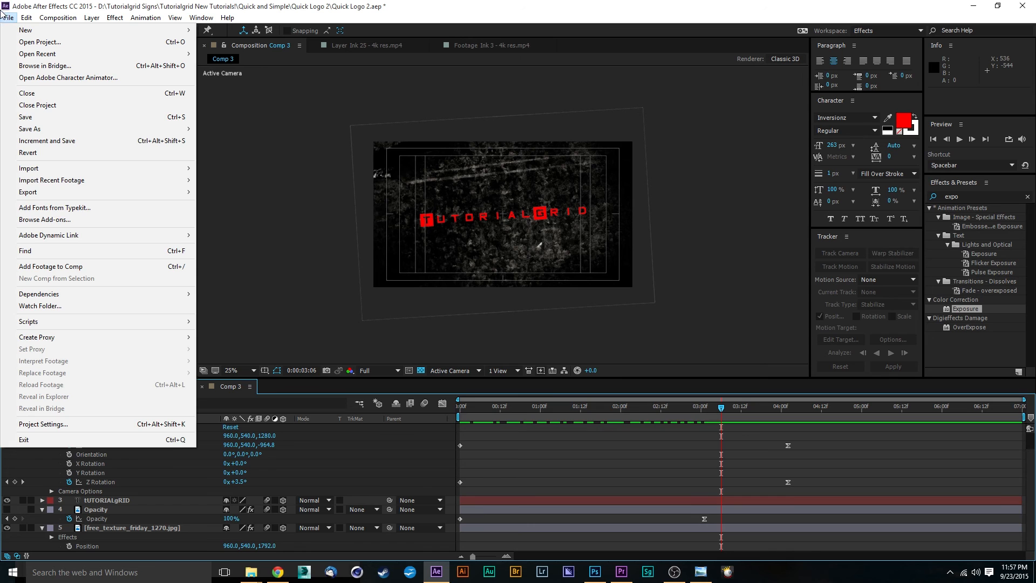
mouse_move(53, 193)
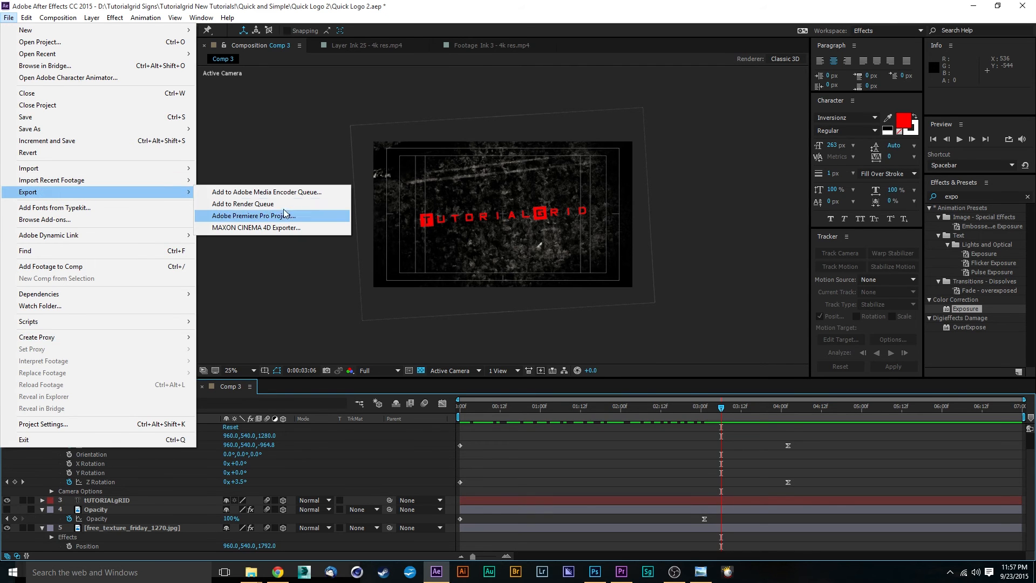
left_click(258, 206)
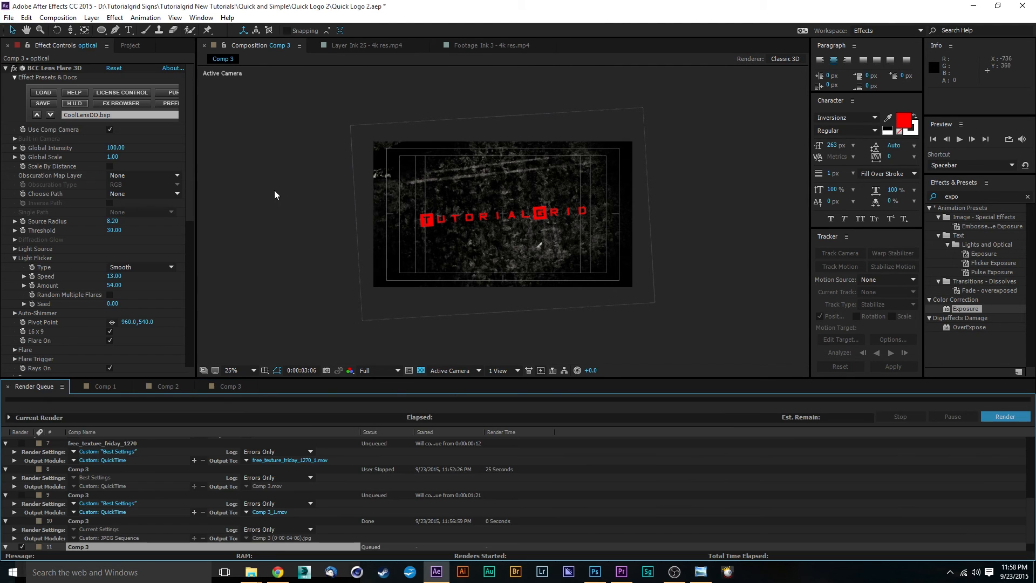
Set the new queue item's output module format to JPEG Sequence and accept the settings
left_click(90, 548)
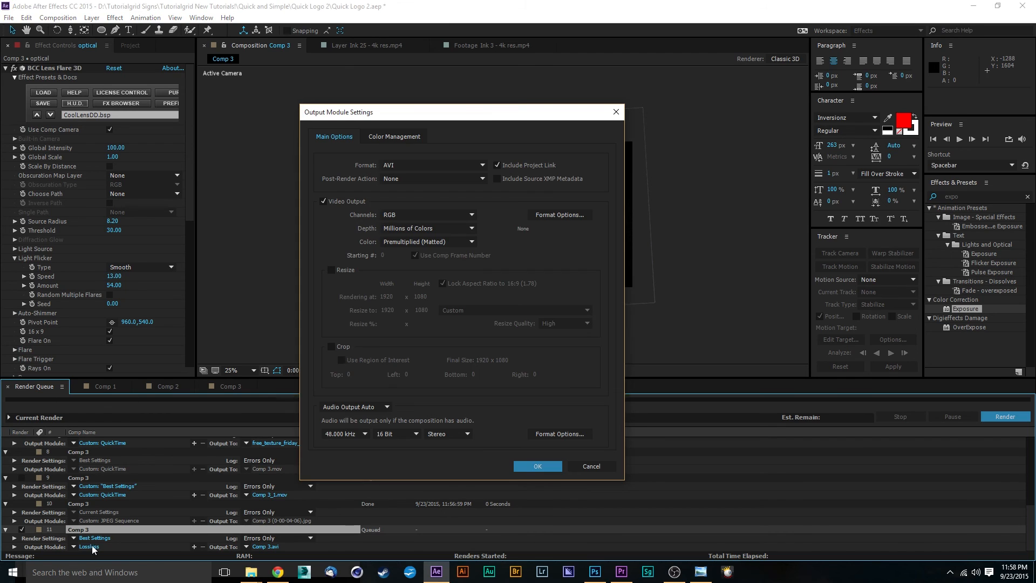
left_click_drag(599, 114, 407, 157)
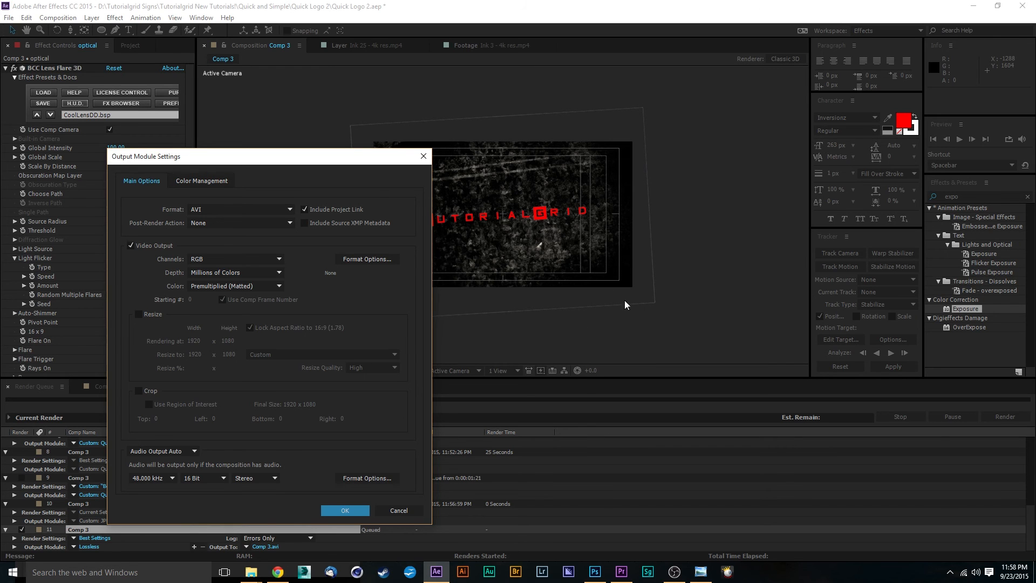
left_click_drag(308, 159, 340, 129)
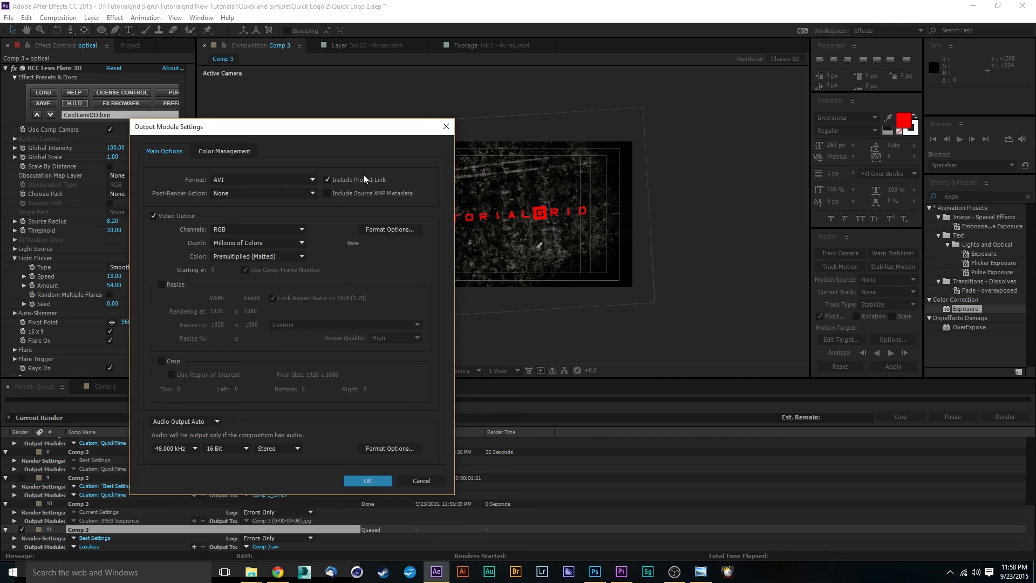
left_click(232, 182)
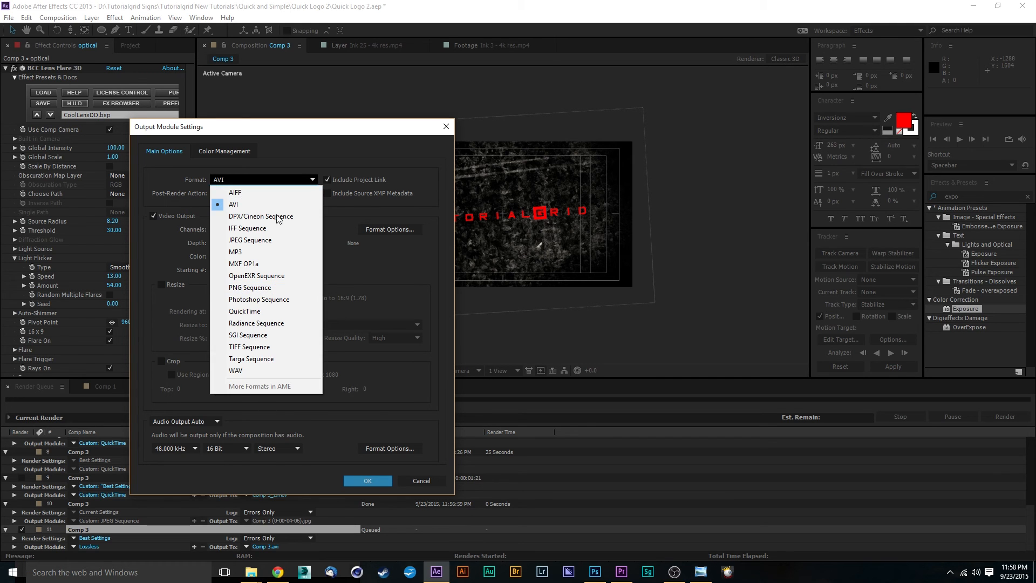
left_click(274, 242)
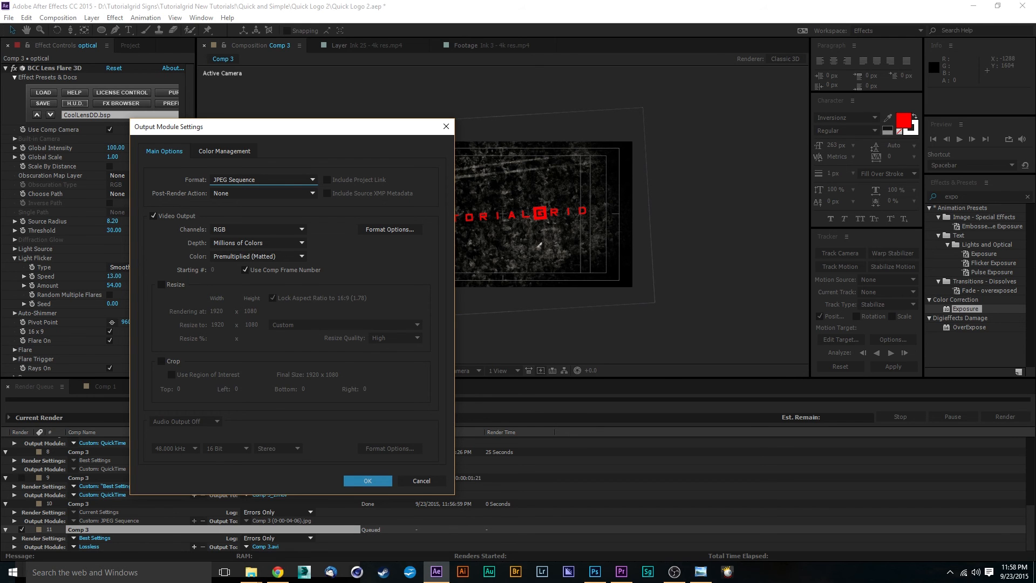
left_click(359, 479)
Browse the JPEG sequence's output destination to the Tutorialgrid Signs folder on New Volume (D:)
left_click(270, 546)
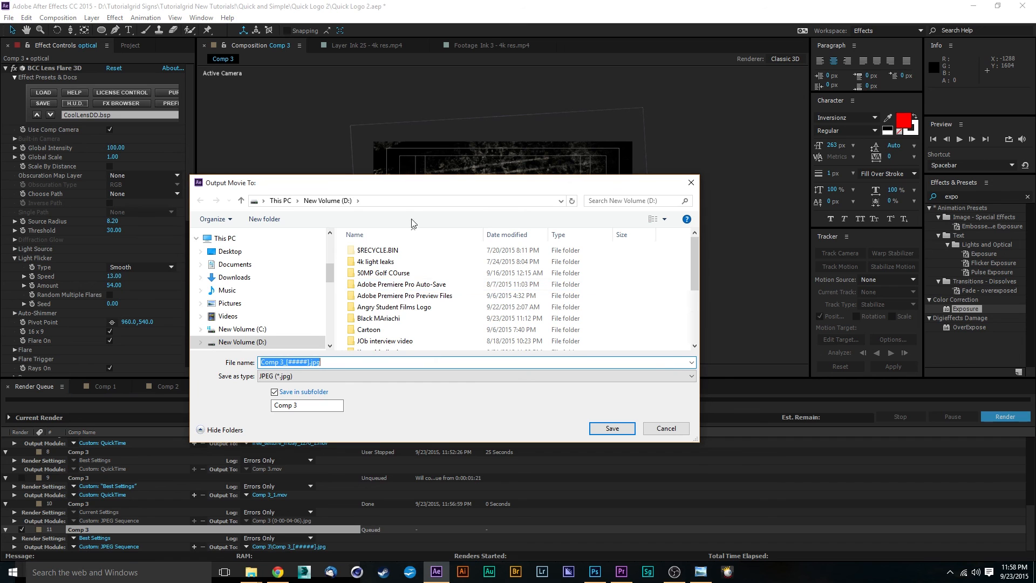
left_click(258, 329)
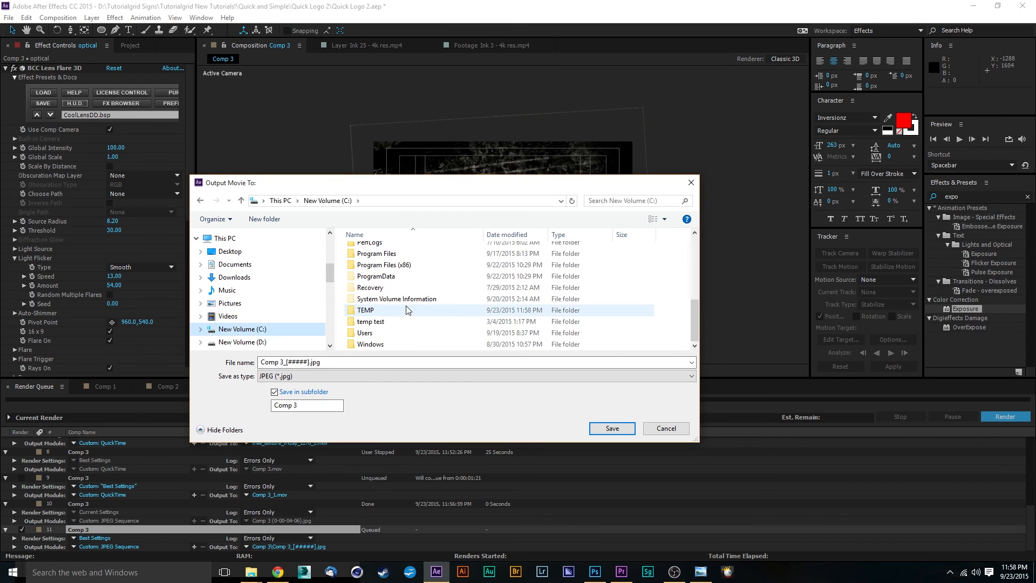
left_click(271, 346)
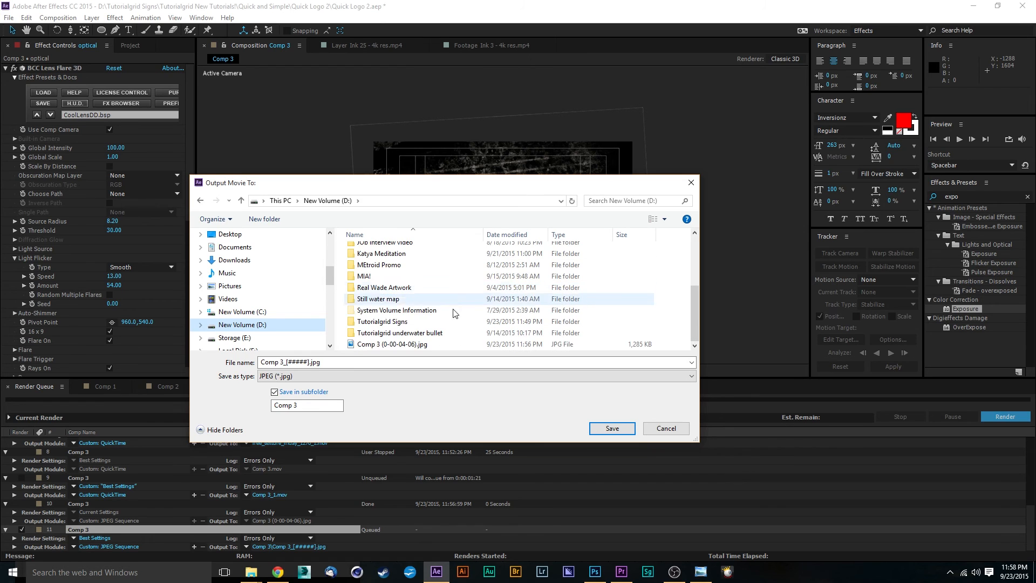
double_click(410, 322)
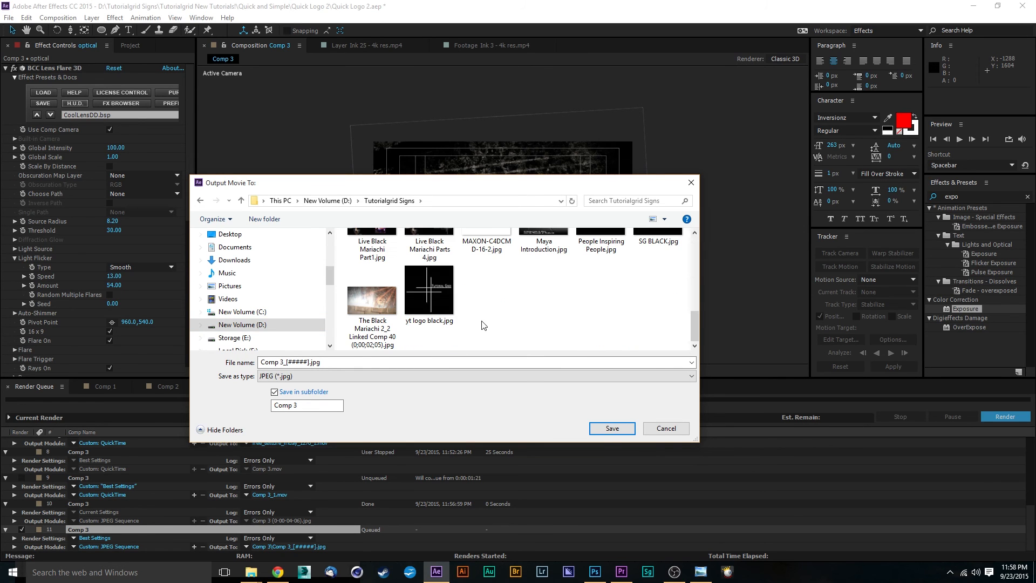
Create a new folder named Jpeg Sequence inside Tutorialgrid Signs
right_click(497, 314)
mouse_move(599, 428)
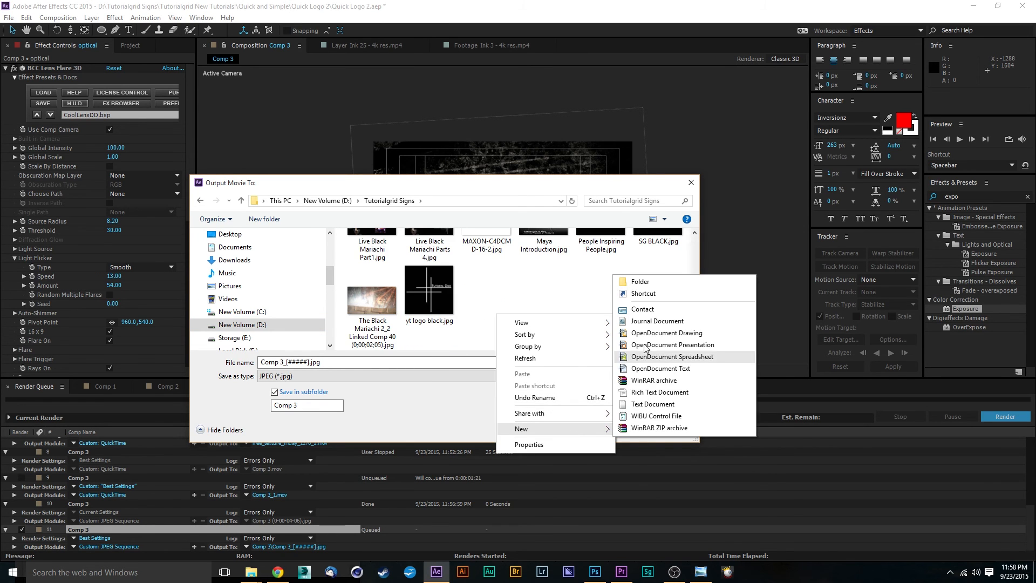
left_click(640, 283)
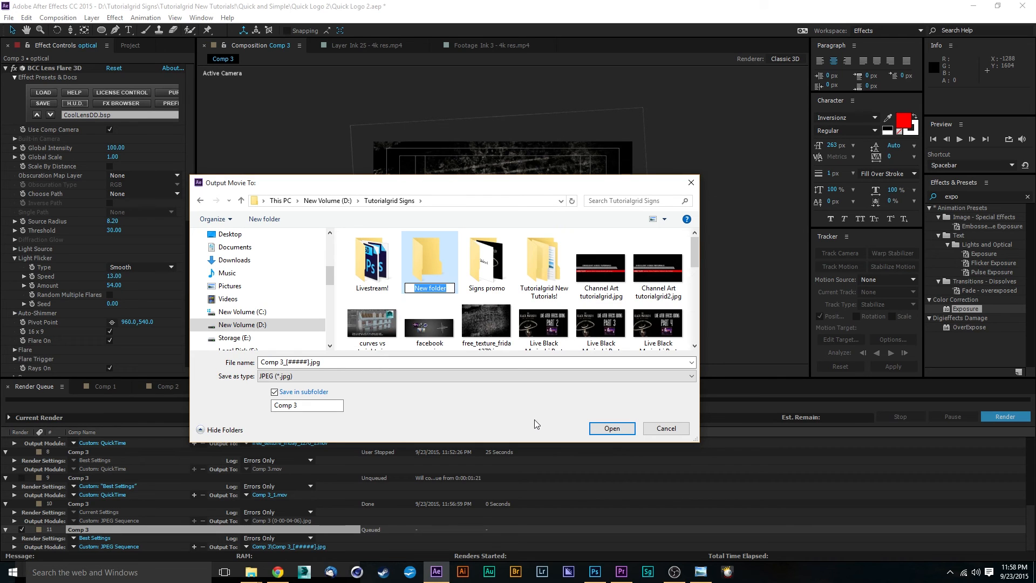
type("Jpeg Sequence")
key("Return")
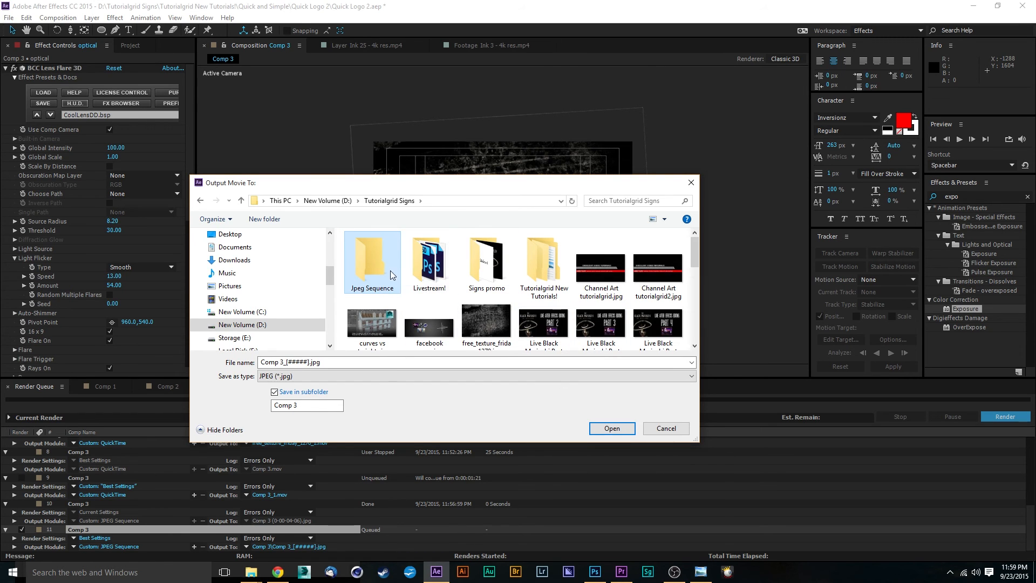
Save the output as Comp 3_[#####].jpg in the Jpeg Sequence folder, keeping the Comp 3 subfolder, and start the render
double_click(367, 254)
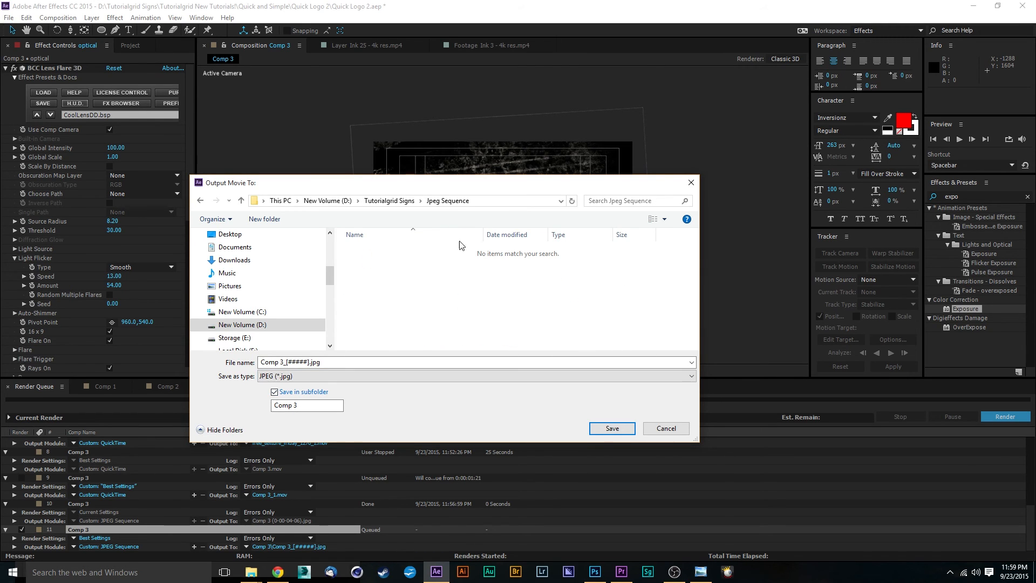
left_click(284, 362)
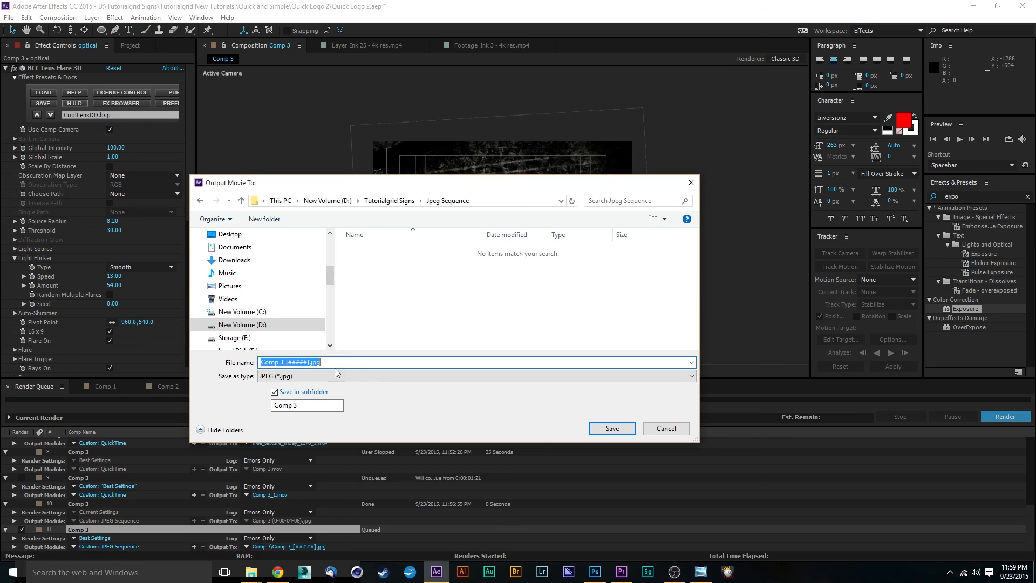
left_click_drag(344, 362, 259, 363)
left_click(619, 428)
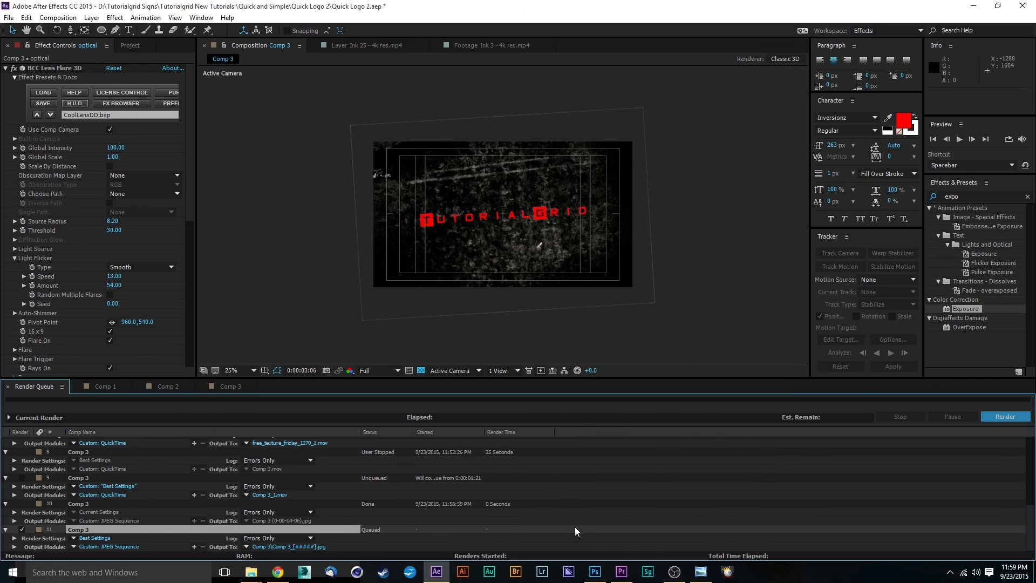
left_click(1009, 418)
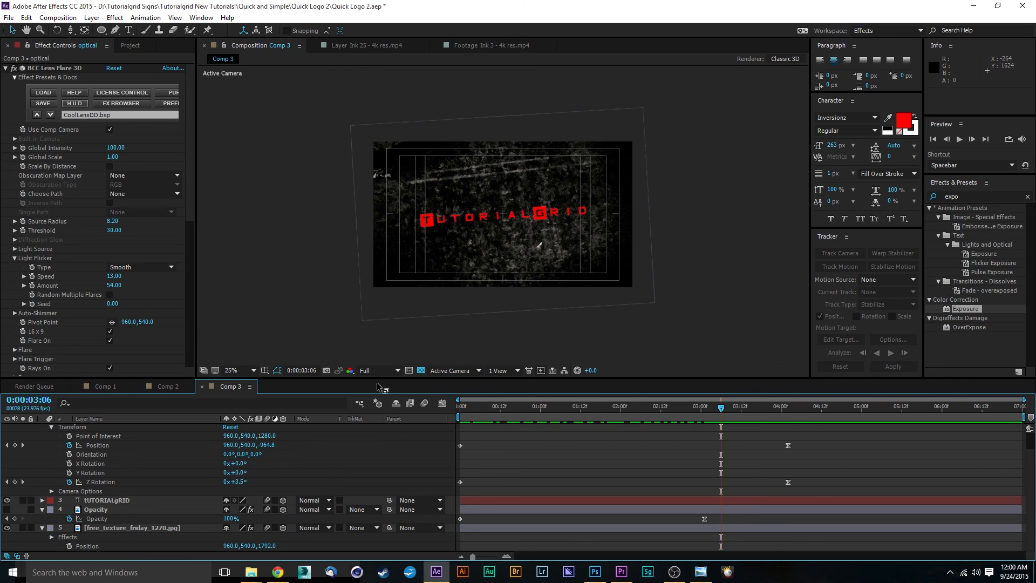
Add Comp 3 to the render queue again and set its output module format to QuickTime
left_click(8, 18)
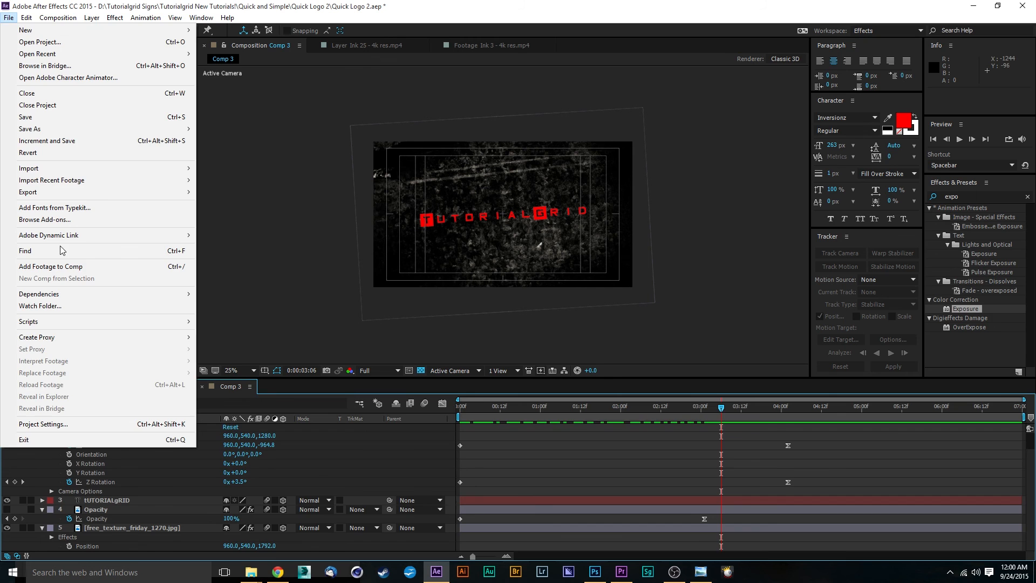
key("ctrl+m")
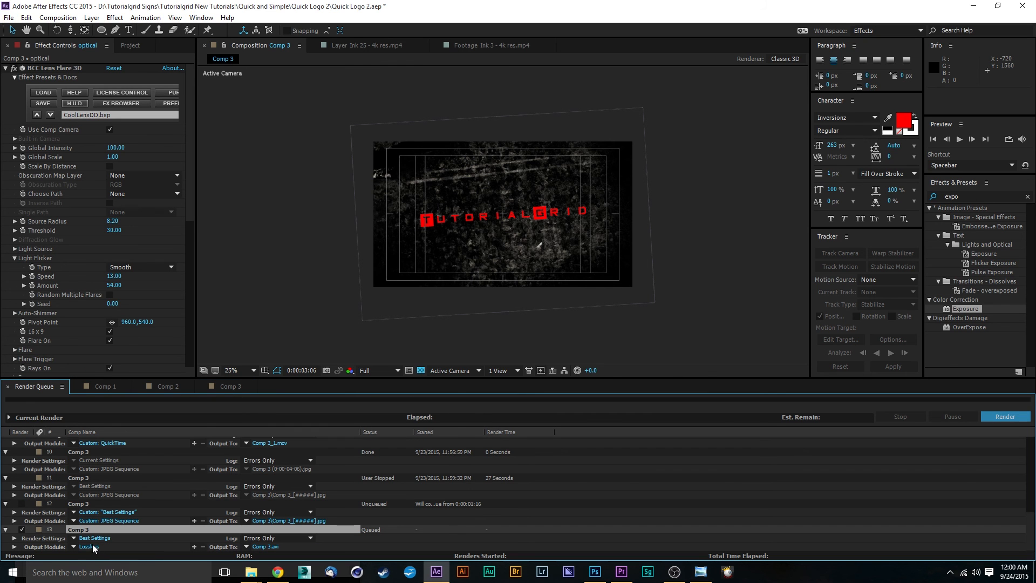
left_click(94, 546)
left_click(279, 181)
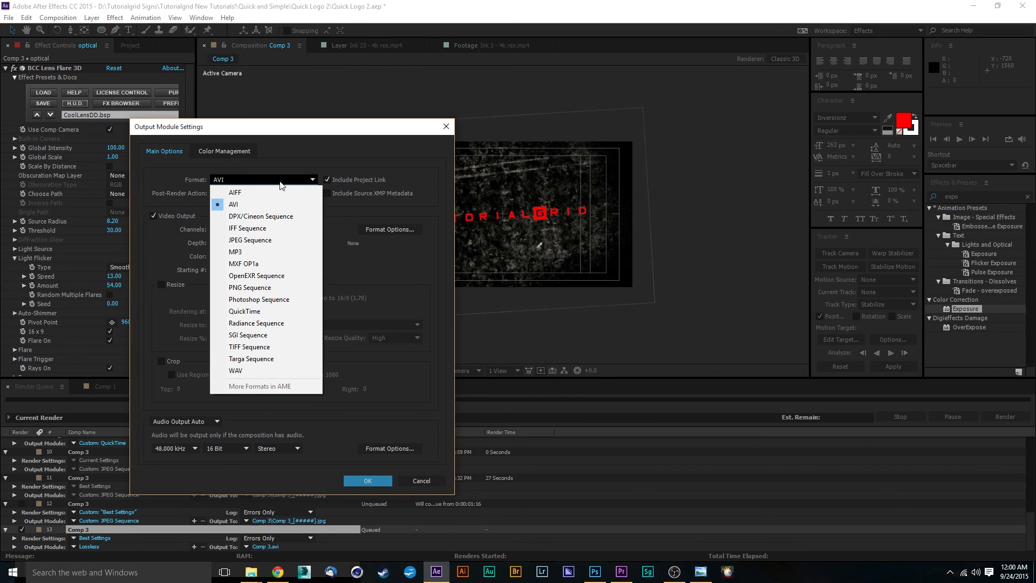
left_click_drag(328, 131, 529, 132)
left_click(455, 180)
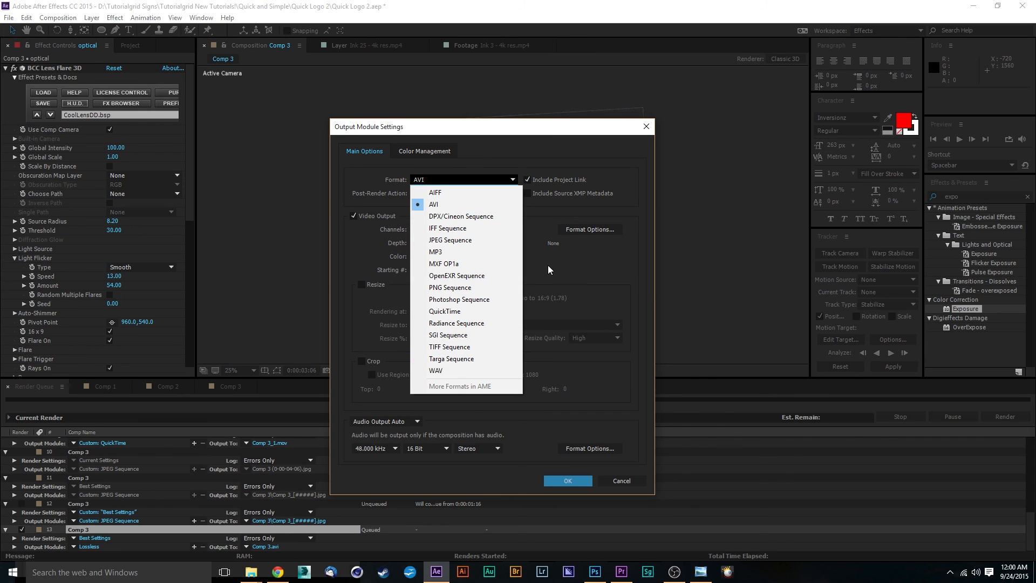
left_click(445, 311)
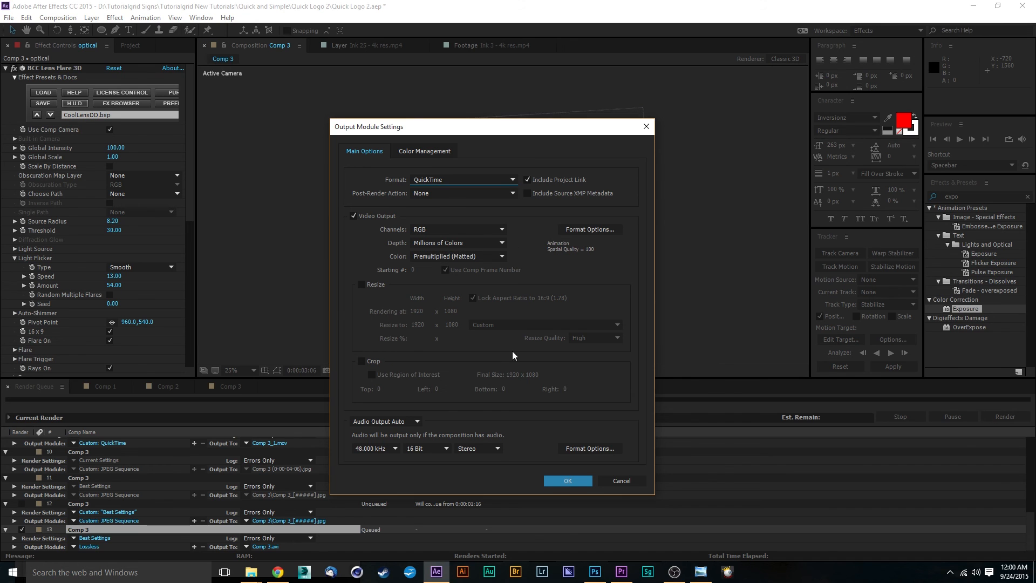
Set the QuickTime output's channels to RGB + Alpha and accept the output module settings
left_click_drag(491, 136, 254, 235)
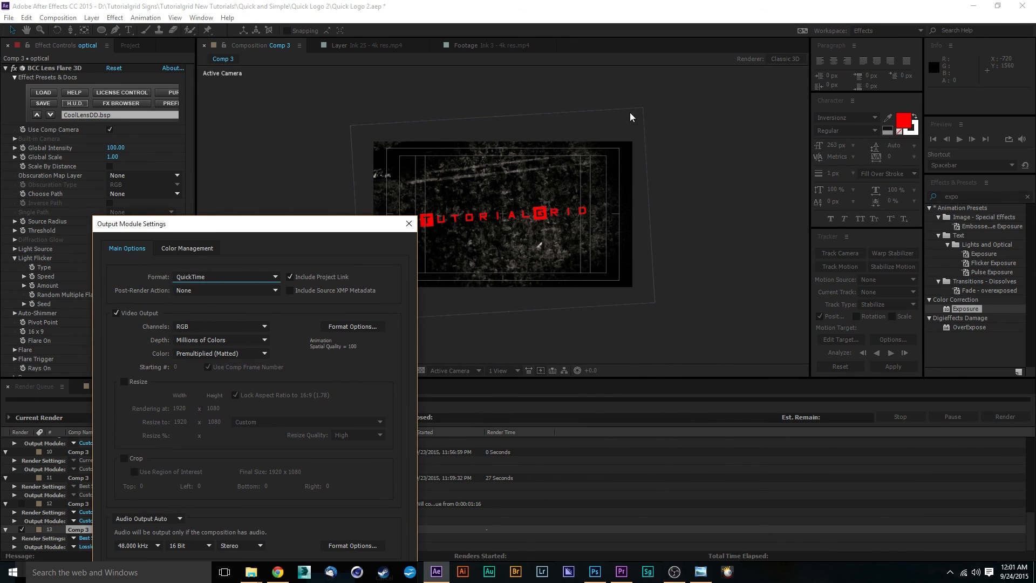
left_click_drag(377, 231, 433, 164)
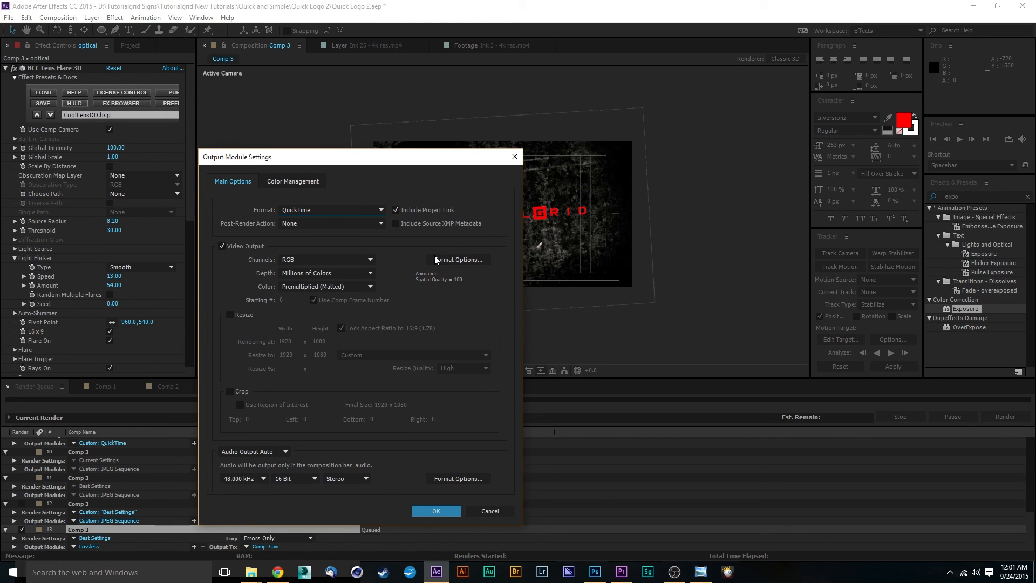
left_click_drag(458, 158, 376, 210)
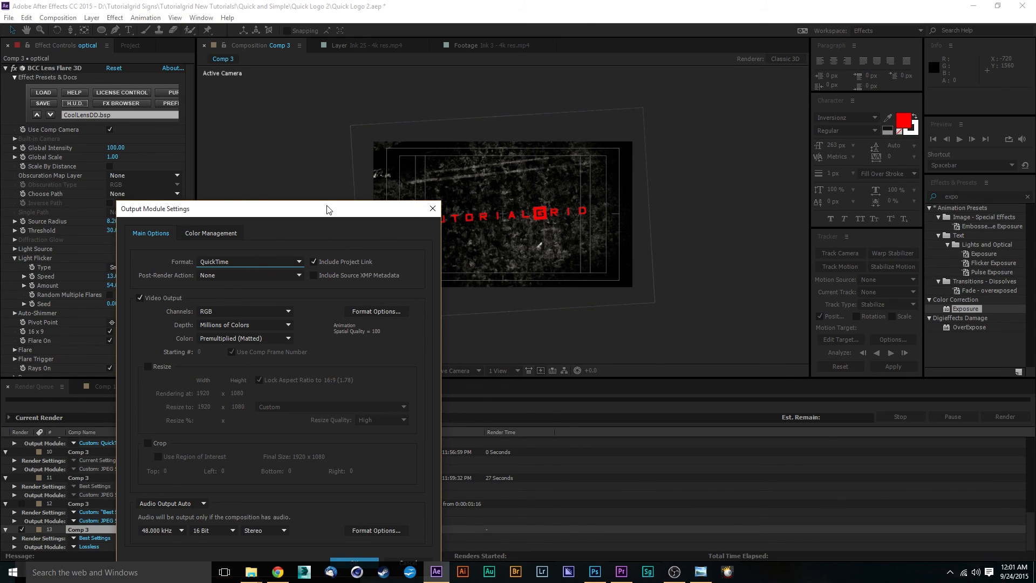
left_click_drag(328, 210, 407, 177)
left_click(334, 279)
left_click(315, 318)
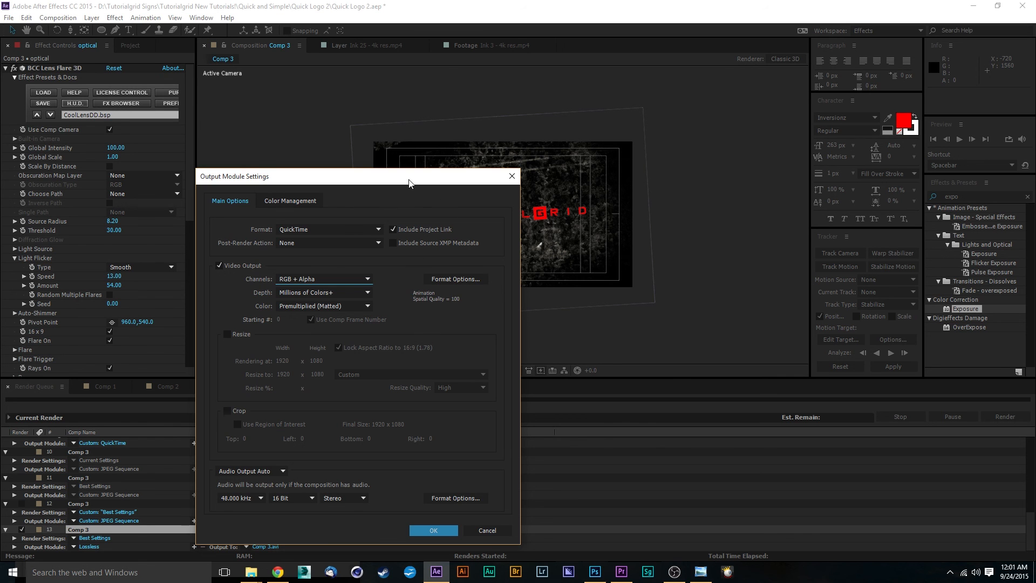
left_click_drag(381, 179, 402, 112)
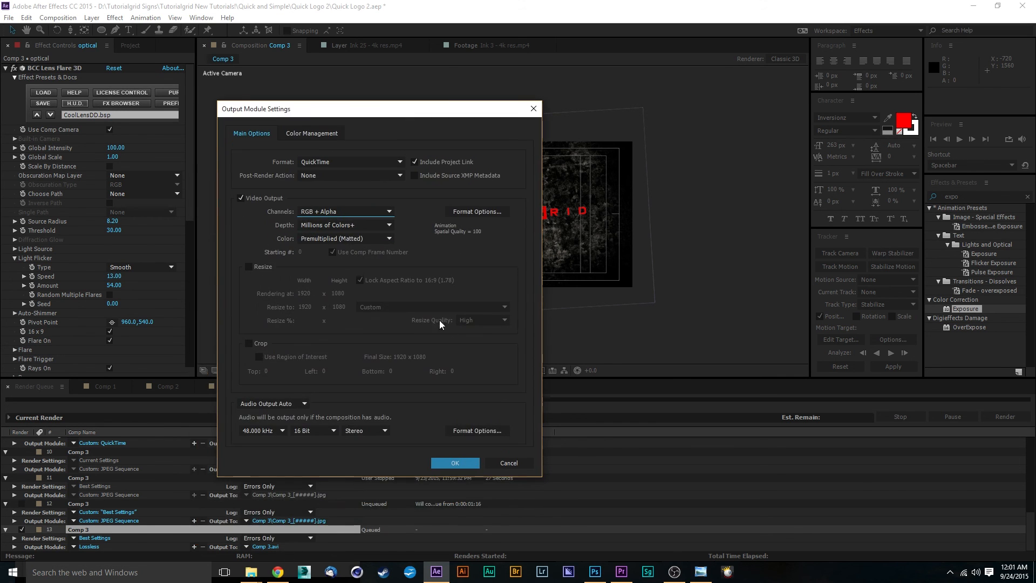
left_click(455, 462)
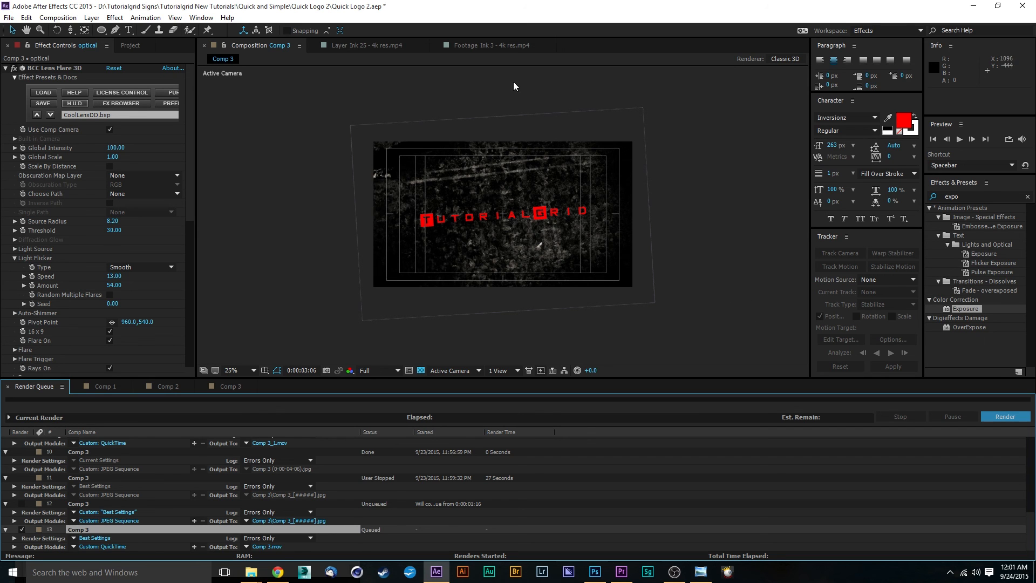
Select the free_texture_friday_1270.jpg layer in Comp 3 and move the current time to 0:00:04:03
left_click(422, 316)
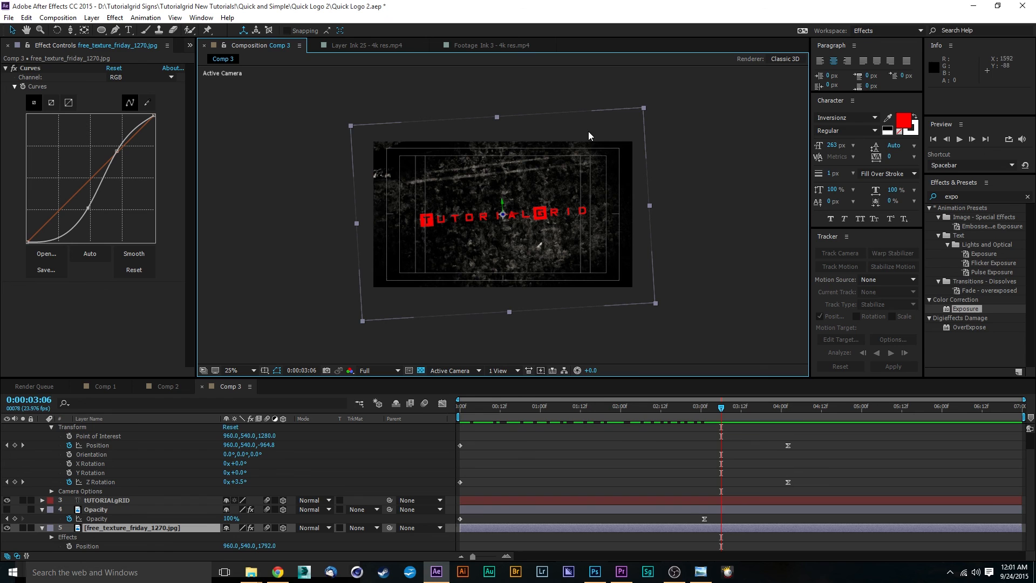
left_click(741, 408)
left_click_drag(742, 412, 791, 409)
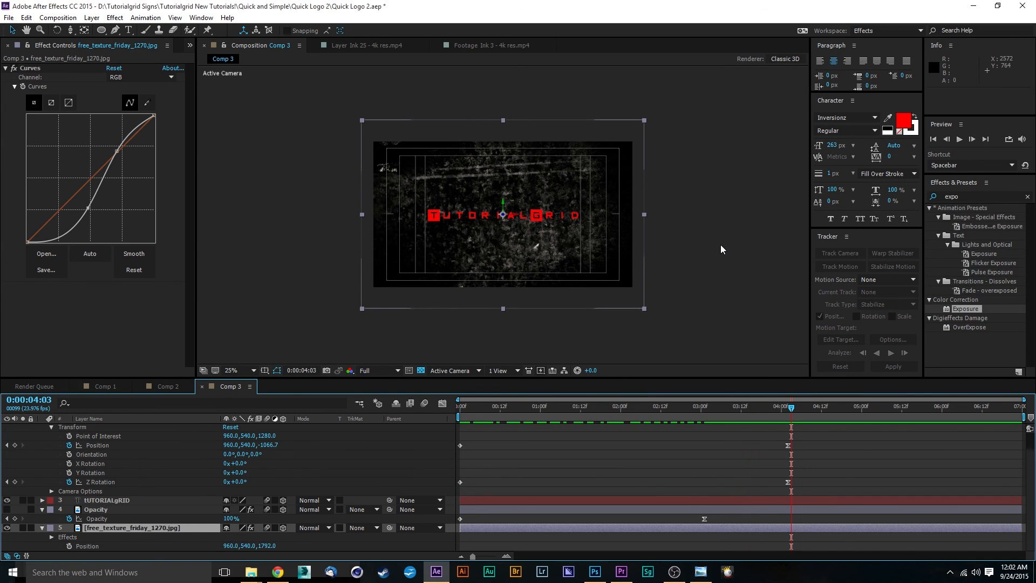